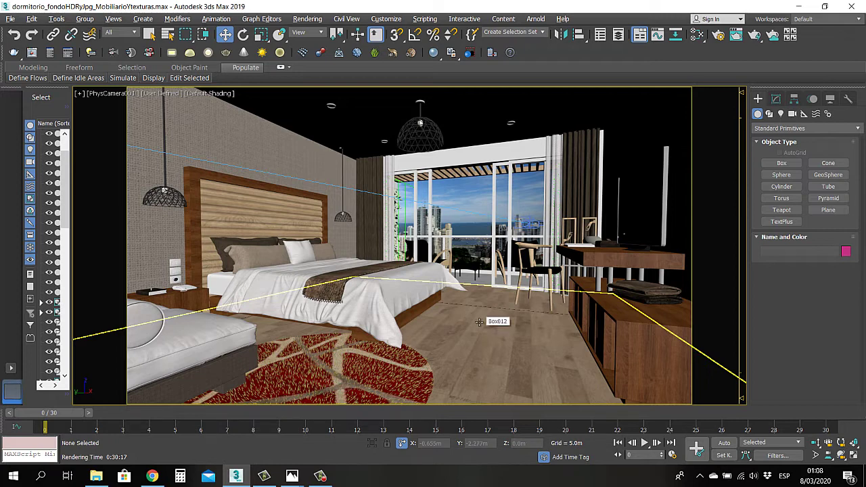
- Open the Slate Material Editor and examine the Specular Level and Glossiness of the wood floor material that uses Map #12
{"action": "key", "text": "m"}
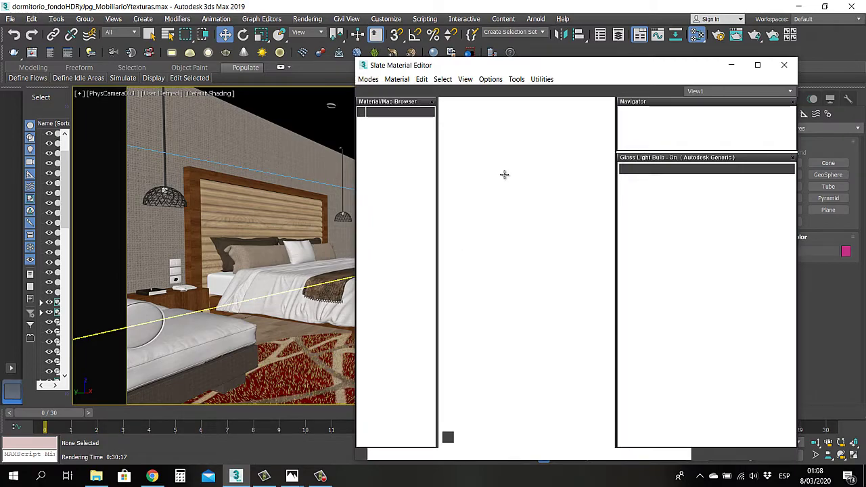
{"action": "left_click_drag", "start_coordinate": [502, 69], "coordinate": [196, 65]}
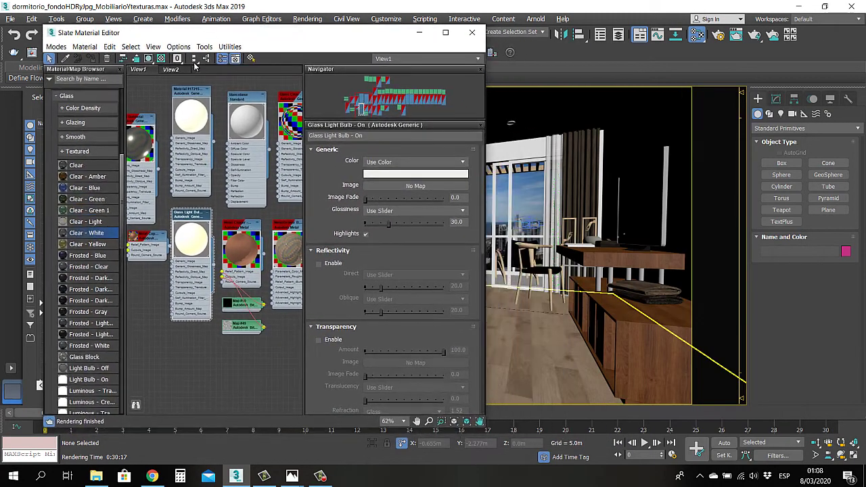
{"action": "scroll", "coordinate": [237, 193], "scroll_direction": "down", "scroll_amount": 8}
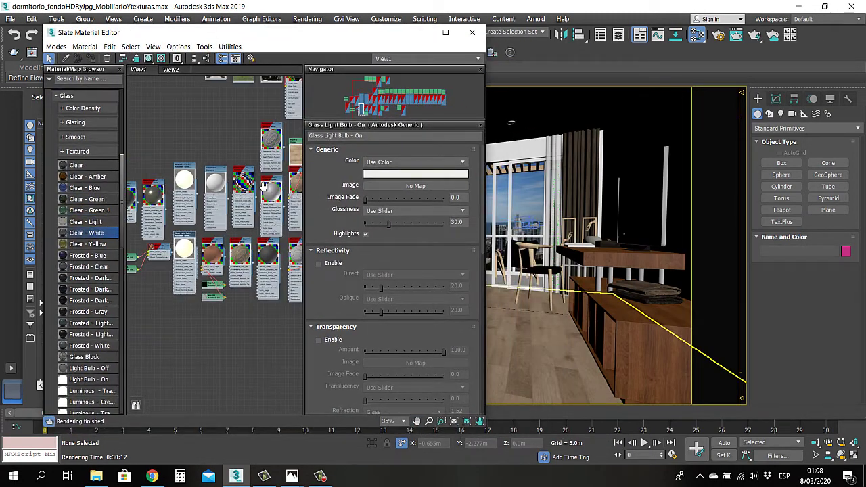
{"action": "scroll", "coordinate": [211, 190], "scroll_direction": "up", "scroll_amount": 10}
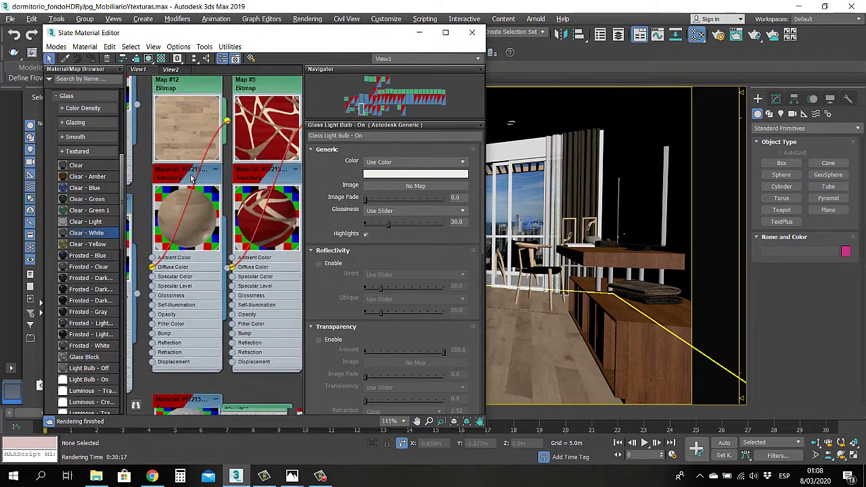
{"action": "scroll", "coordinate": [182, 196], "scroll_direction": "down", "scroll_amount": 1}
{"action": "double_click", "coordinate": [182, 197]}
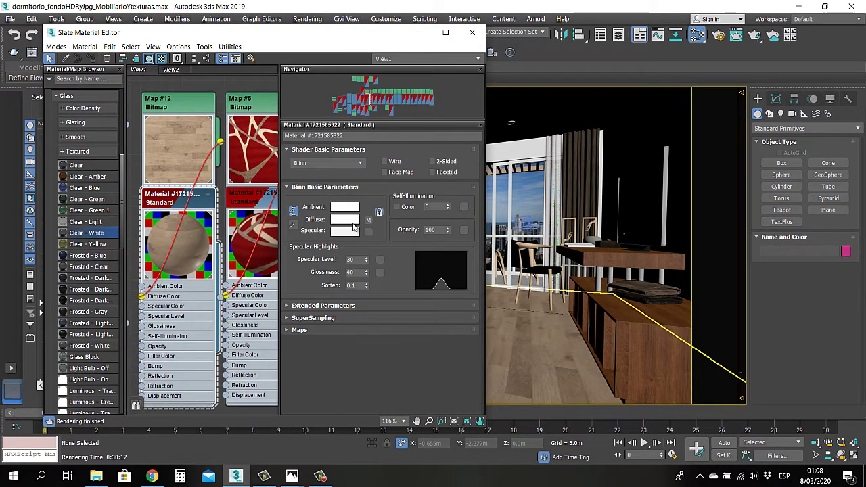
{"action": "left_click", "coordinate": [357, 260]}
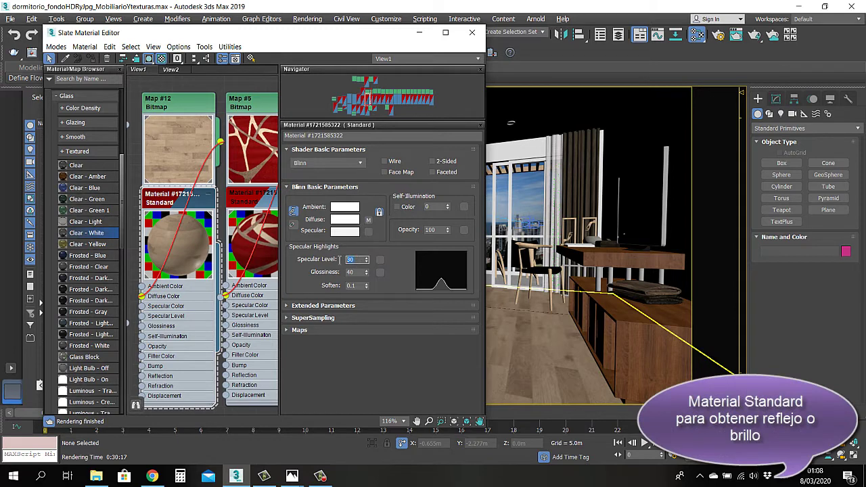
{"action": "left_click", "coordinate": [359, 271]}
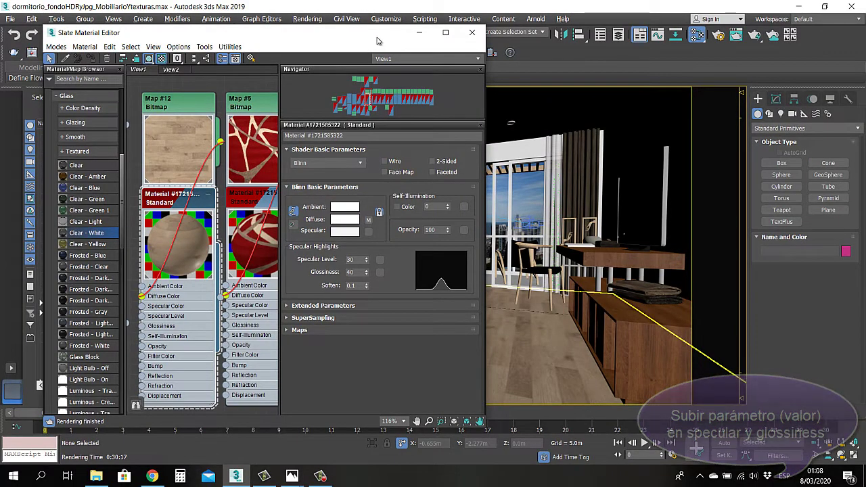
- Find the white Standard material fed by the Map #24 bitmap and display its parameters
{"action": "left_click_drag", "start_coordinate": [379, 33], "coordinate": [384, 31]}
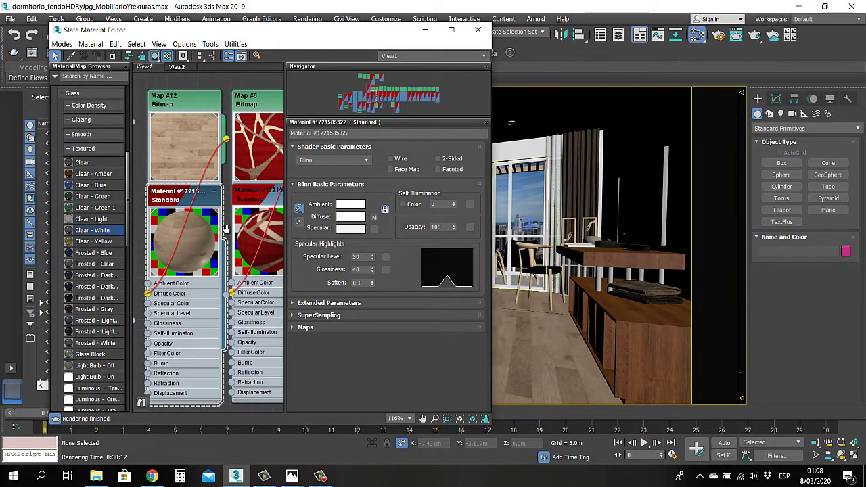
{"action": "middle_click_drag", "start_coordinate": [258, 207], "coordinate": [222, 210]}
{"action": "scroll", "coordinate": [221, 210], "scroll_direction": "down", "scroll_amount": 5}
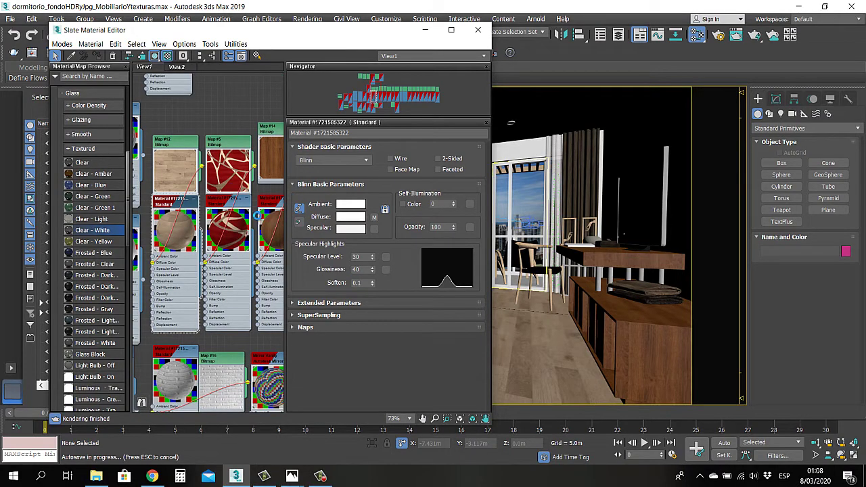
{"action": "scroll", "coordinate": [237, 215], "scroll_direction": "down", "scroll_amount": 4}
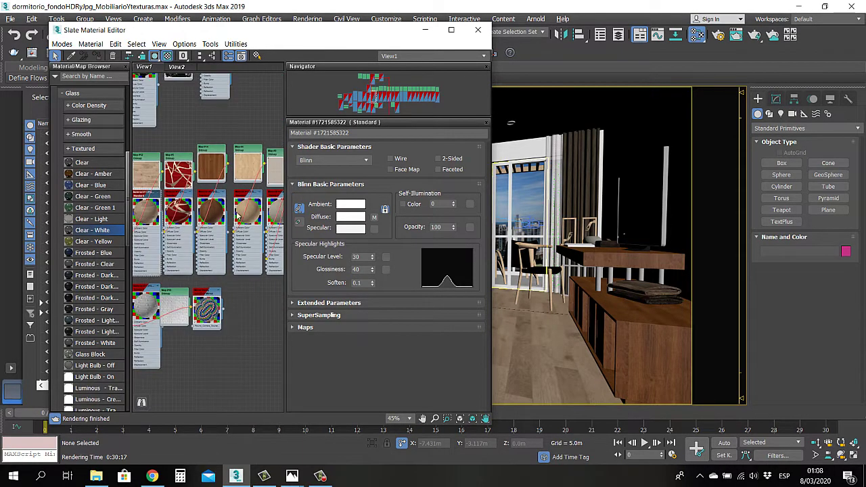
{"action": "scroll", "coordinate": [237, 216], "scroll_direction": "up", "scroll_amount": 4}
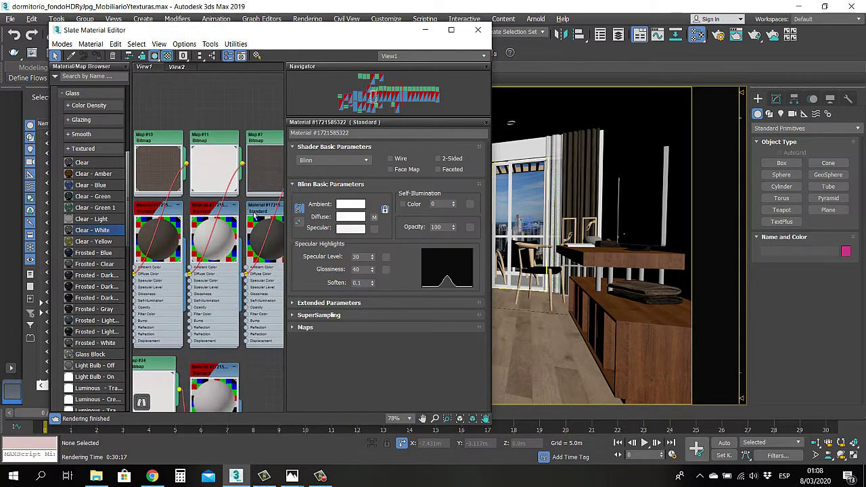
{"action": "middle_click_drag", "start_coordinate": [255, 217], "coordinate": [239, 175]}
{"action": "middle_click_drag", "start_coordinate": [236, 239], "coordinate": [239, 195]}
{"action": "scroll", "coordinate": [239, 194], "scroll_direction": "up", "scroll_amount": 3}
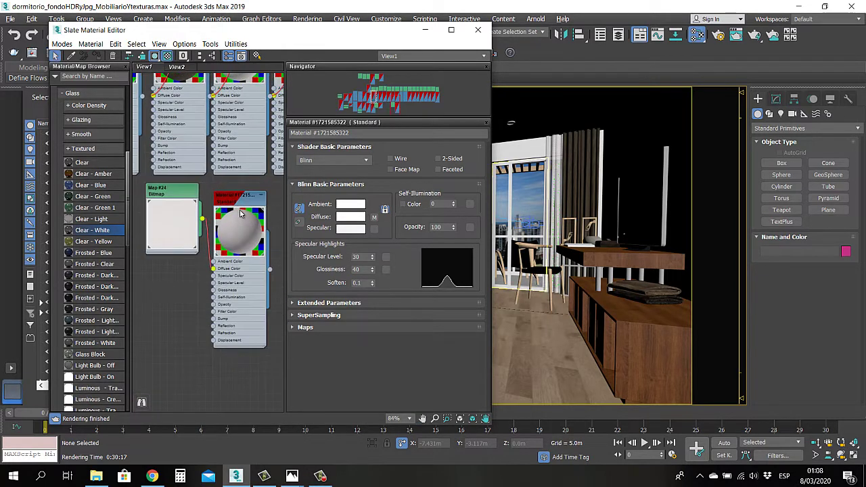
{"action": "double_click", "coordinate": [238, 195]}
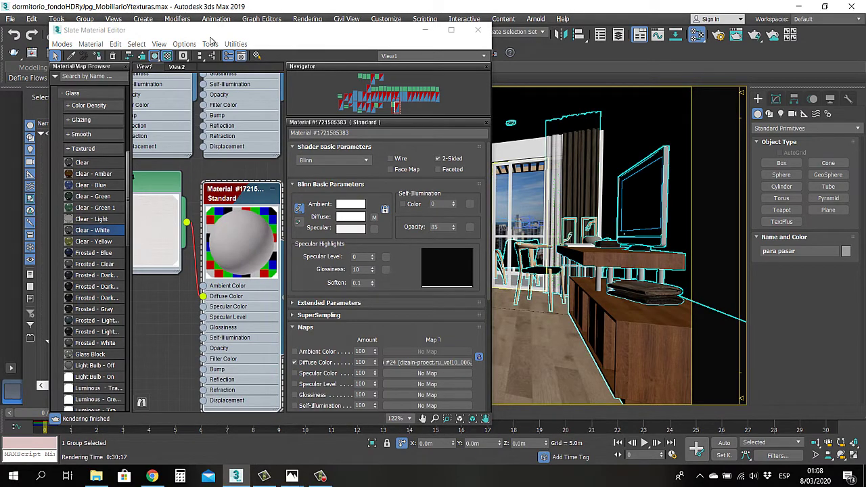
- Open the selected "para pasar" group so its member objects can be edited individually
{"action": "left_click_drag", "start_coordinate": [182, 33], "coordinate": [200, 68]}
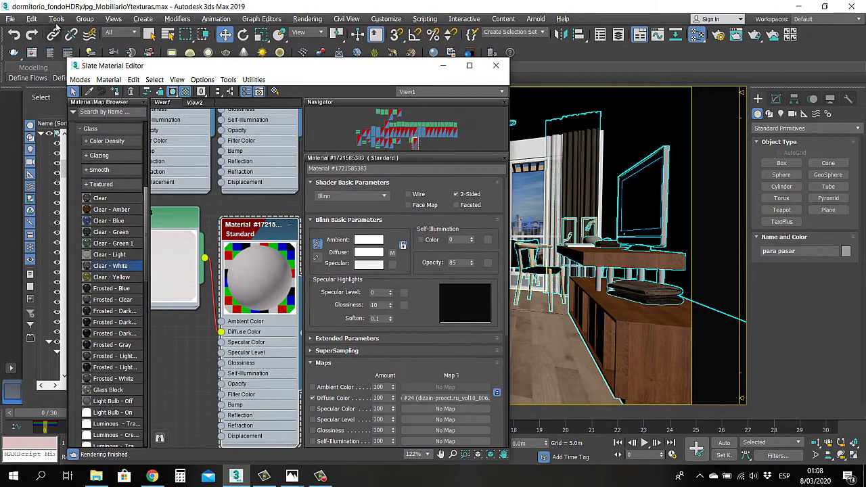
{"action": "left_click", "coordinate": [84, 19]}
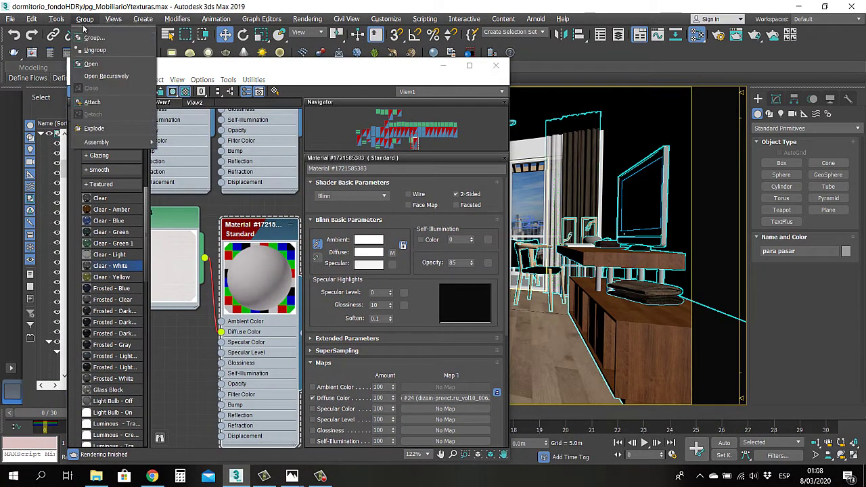
{"action": "left_click", "coordinate": [92, 64]}
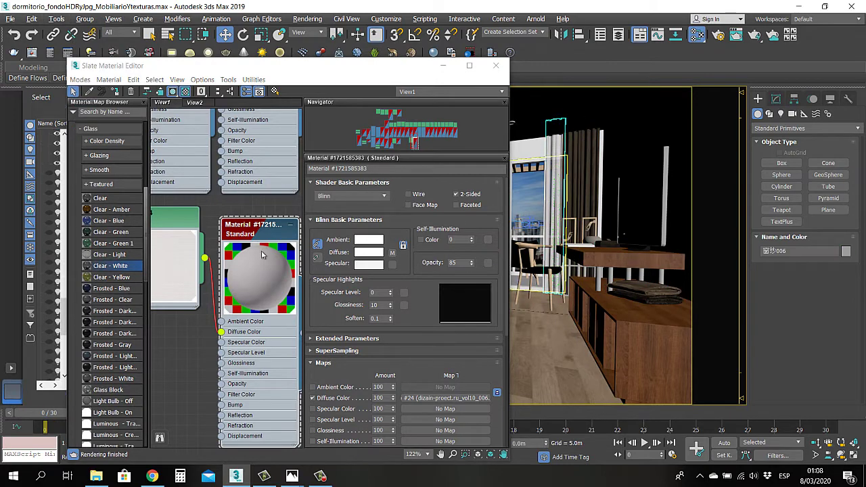
- Check the Opacity setting of the Map #24 material and select the dark curtain panel beside the sheer one in the camera view
{"action": "scroll", "coordinate": [262, 255], "scroll_direction": "down", "scroll_amount": 3}
{"action": "middle_click_drag", "start_coordinate": [263, 254], "coordinate": [238, 166]}
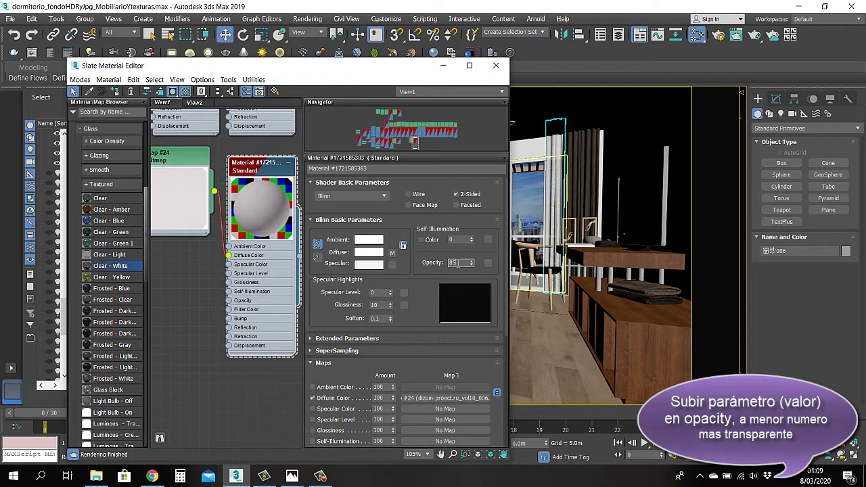
{"action": "double_click", "coordinate": [453, 262]}
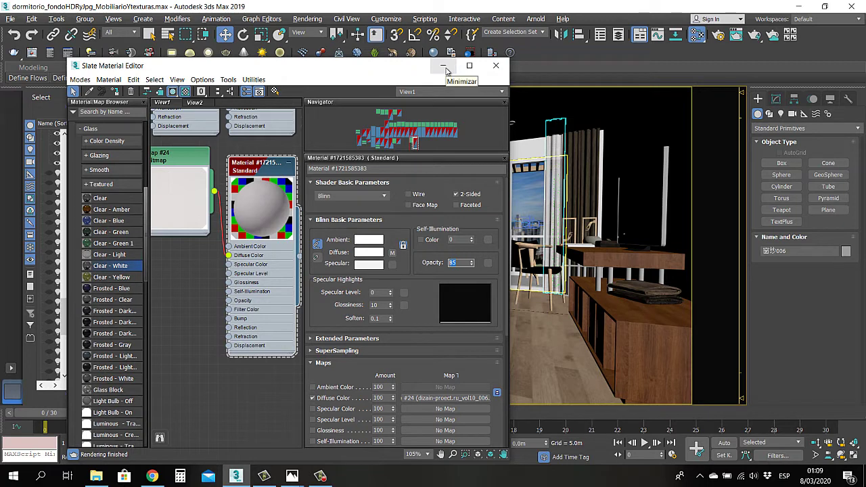
{"action": "left_click", "coordinate": [568, 188]}
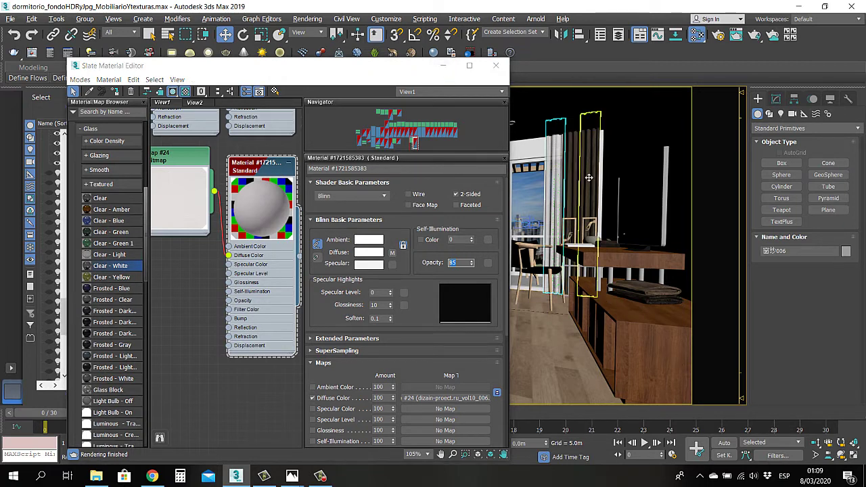
{"action": "left_click", "coordinate": [556, 197]}
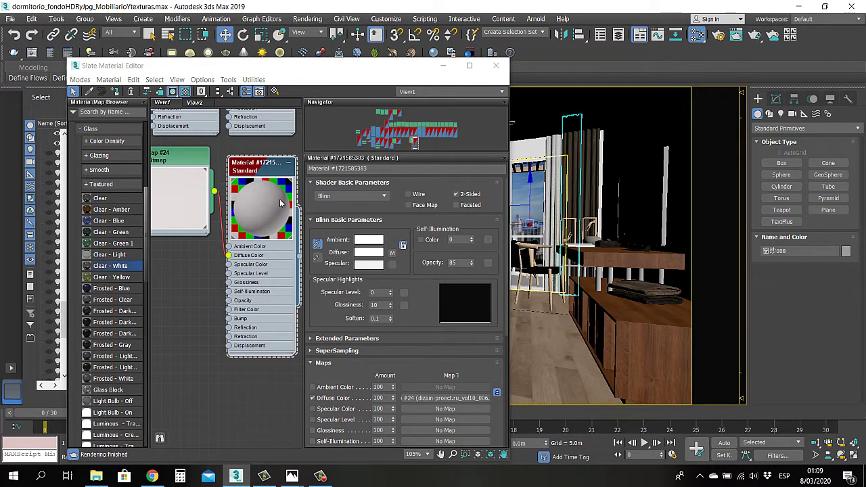
- Examine the Map #9 fabric bitmap and the Diffuse Color and Bump map slots of the Standard material that uses it
{"action": "scroll", "coordinate": [260, 160], "scroll_direction": "down", "scroll_amount": 2}
{"action": "middle_click_drag", "start_coordinate": [260, 160], "coordinate": [245, 250]}
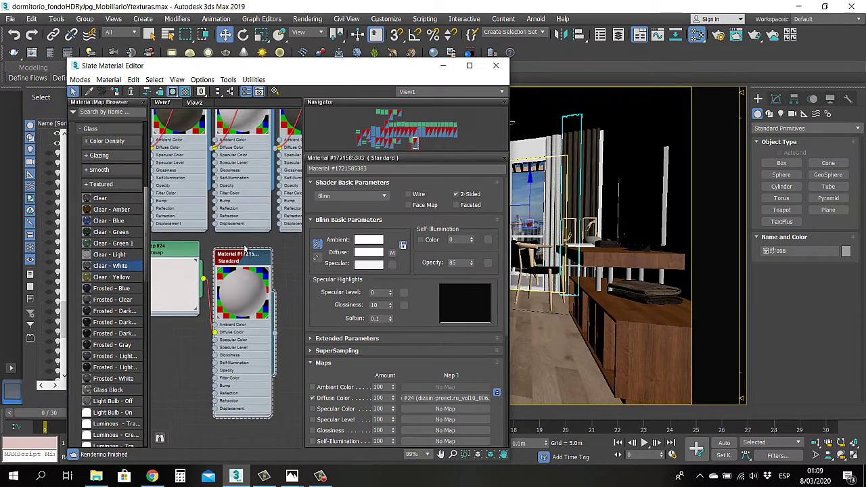
{"action": "scroll", "coordinate": [244, 250], "scroll_direction": "down", "scroll_amount": 2}
{"action": "middle_click_drag", "start_coordinate": [250, 182], "coordinate": [270, 223]}
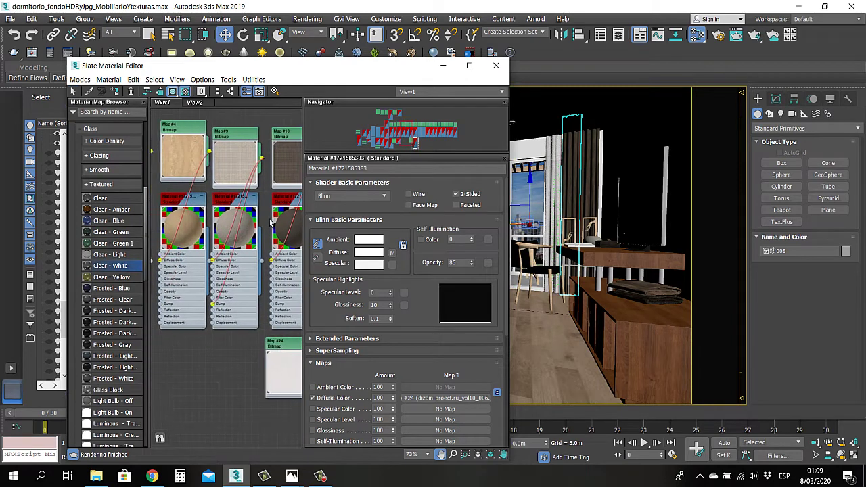
{"action": "scroll", "coordinate": [270, 224], "scroll_direction": "up", "scroll_amount": 4}
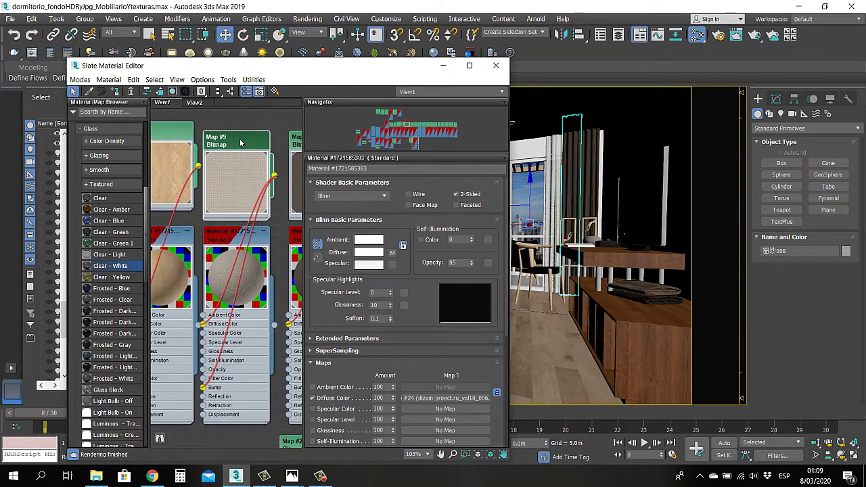
{"action": "double_click", "coordinate": [240, 142]}
{"action": "left_click_drag", "start_coordinate": [242, 142], "coordinate": [248, 137]}
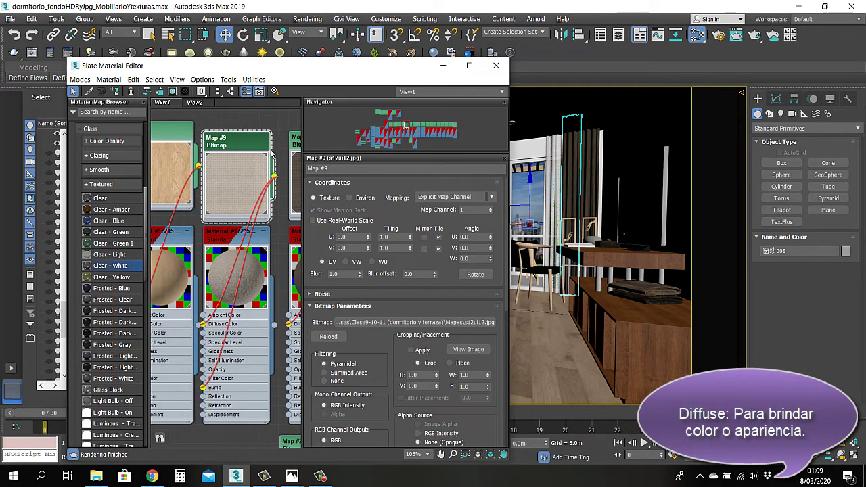
{"action": "double_click", "coordinate": [229, 235]}
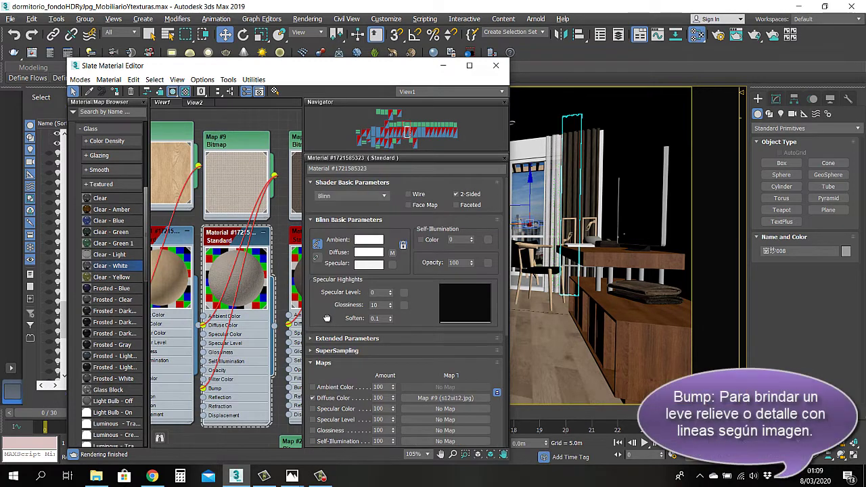
{"action": "left_click_drag", "start_coordinate": [344, 317], "coordinate": [344, 125]}
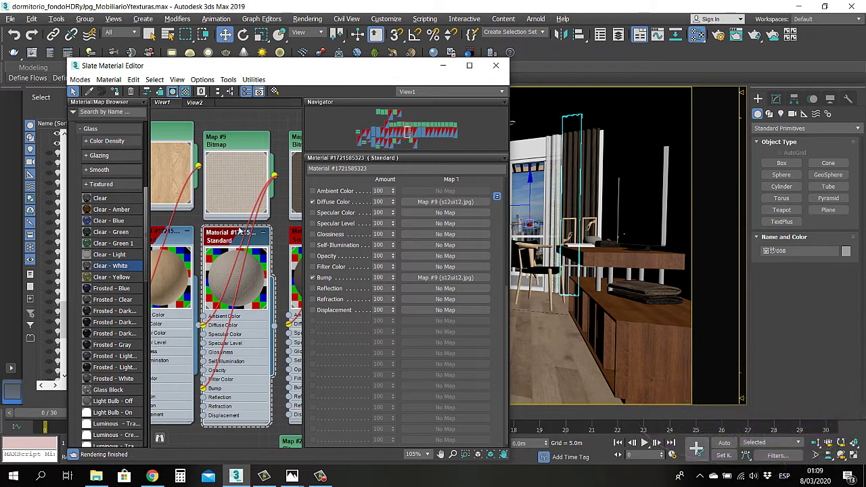
- Find the black woven Map #22 bitmap and display its Output settings
{"action": "scroll", "coordinate": [263, 215], "scroll_direction": "down", "scroll_amount": 4}
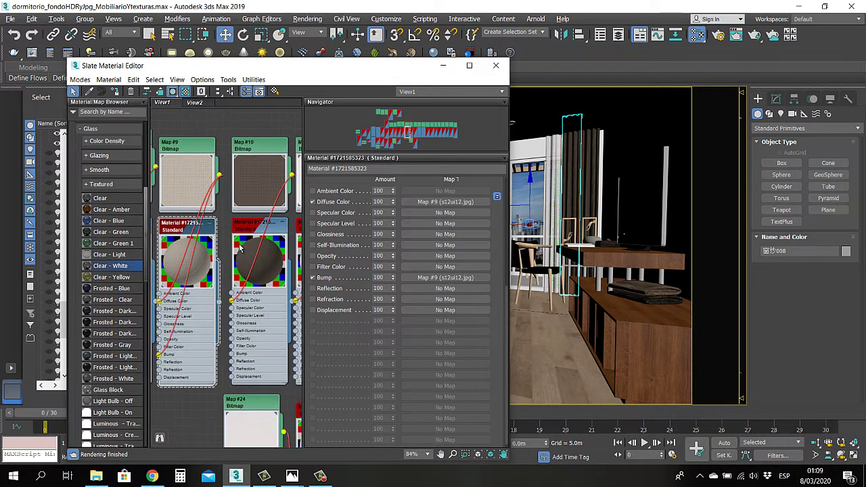
{"action": "middle_click_drag", "start_coordinate": [211, 249], "coordinate": [215, 212]}
{"action": "scroll", "coordinate": [213, 216], "scroll_direction": "up", "scroll_amount": 2}
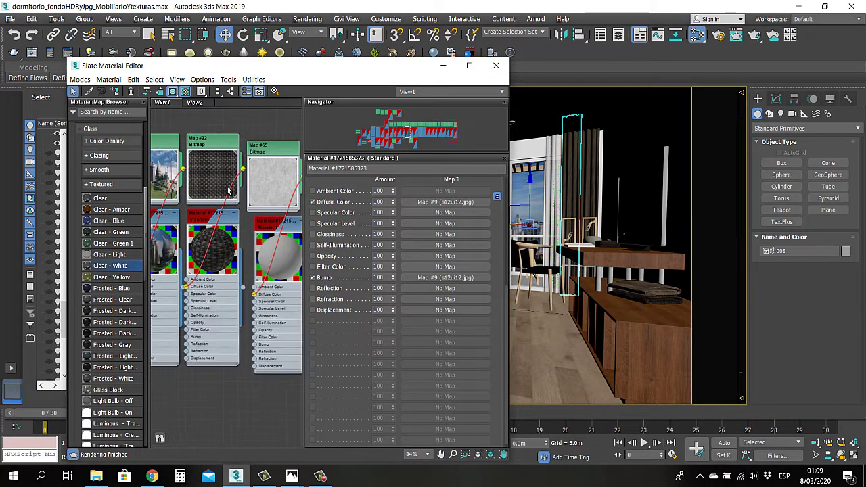
{"action": "scroll", "coordinate": [209, 225], "scroll_direction": "up", "scroll_amount": 2}
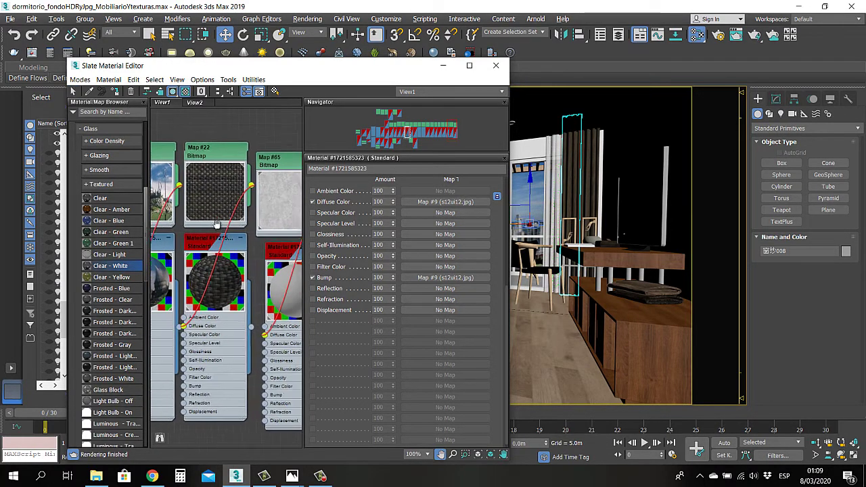
{"action": "double_click", "coordinate": [223, 151]}
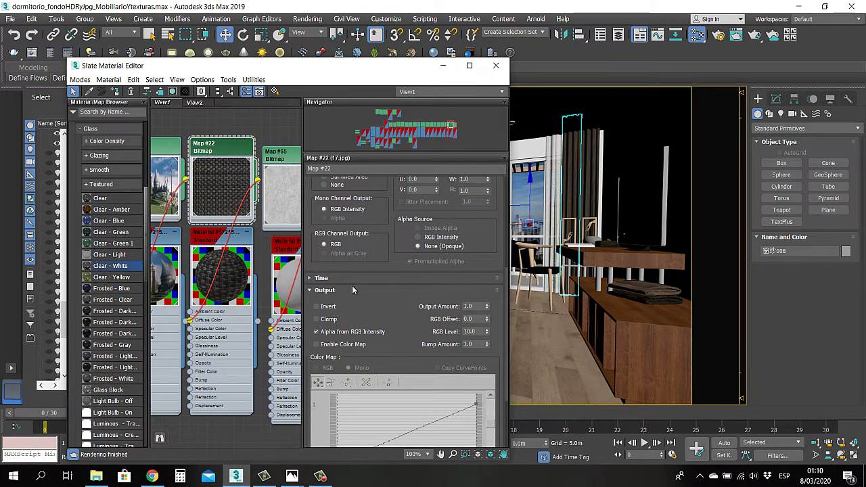
{"action": "scroll", "coordinate": [351, 284], "scroll_direction": "down", "scroll_amount": 5}
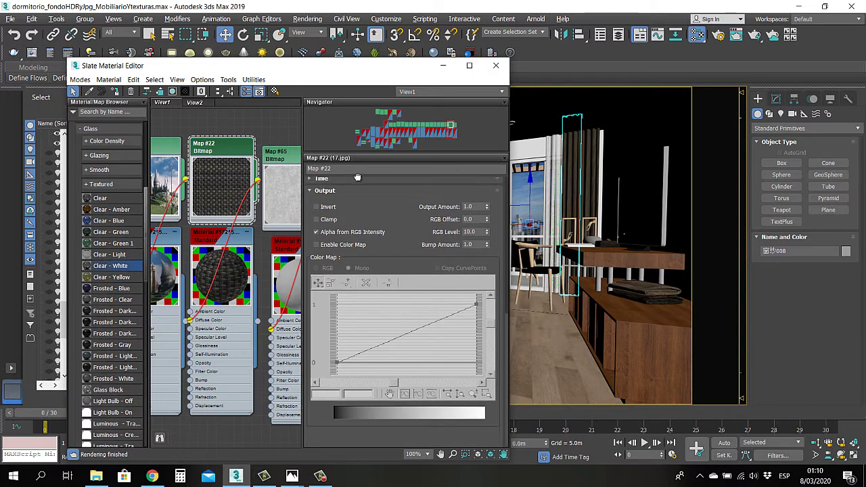
- Turn off Alpha from RGB Intensity and turn on Enable Color Map for the Map #22 bitmap
{"action": "left_click", "coordinate": [316, 232]}
{"action": "scroll", "coordinate": [218, 198], "scroll_direction": "up", "scroll_amount": 2}
{"action": "scroll", "coordinate": [218, 198], "scroll_direction": "up", "scroll_amount": 4}
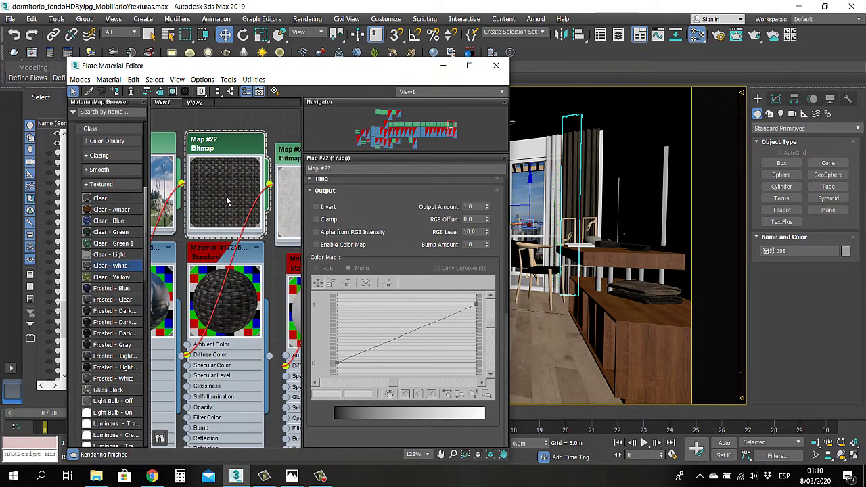
{"action": "left_click", "coordinate": [315, 245]}
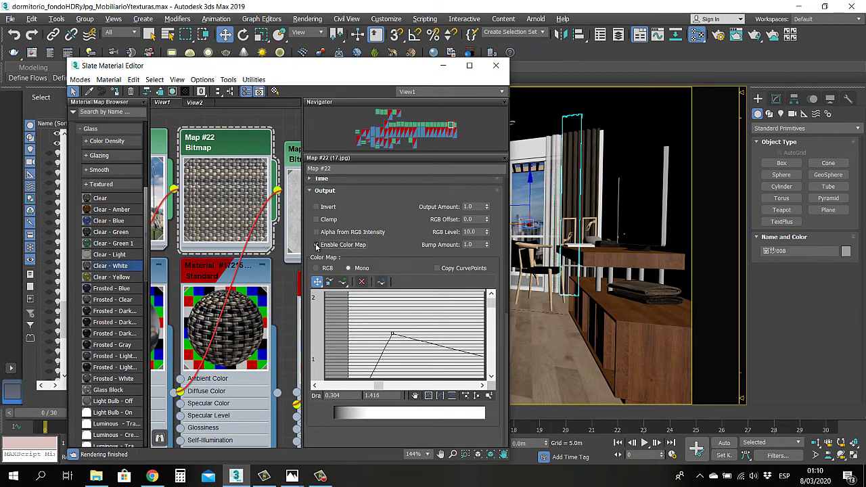
- Turn Alpha from RGB Intensity back on and disable the color map for the Map #22 bitmap
{"action": "left_click", "coordinate": [316, 232]}
{"action": "left_click", "coordinate": [316, 245]}
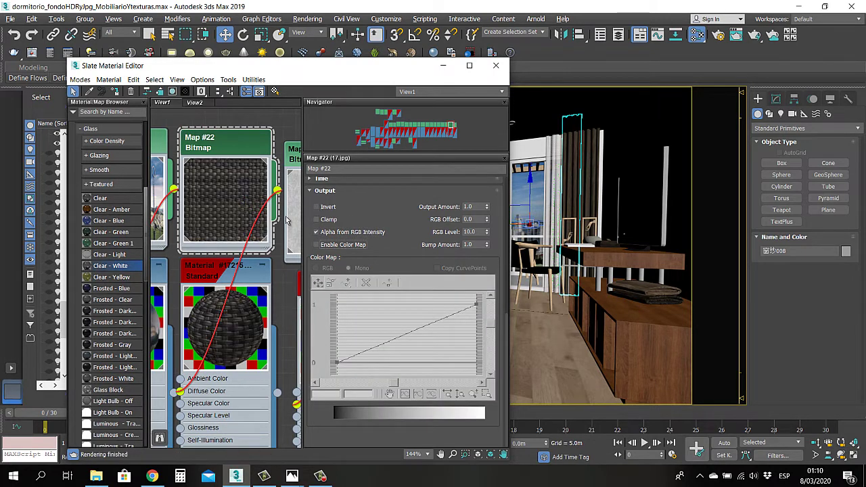
{"action": "middle_click_drag", "start_coordinate": [231, 239], "coordinate": [233, 227]}
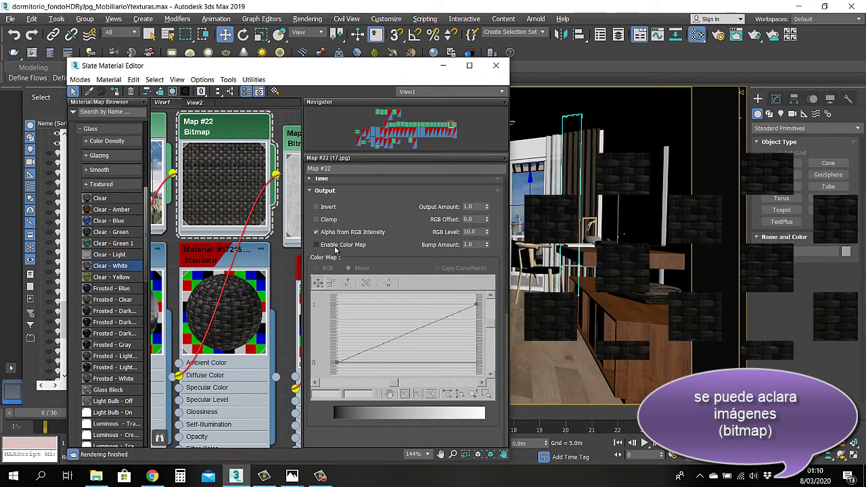
- Enable the color map and turn off Alpha from RGB Intensity for the Map #22 bitmap
{"action": "left_click", "coordinate": [316, 245]}
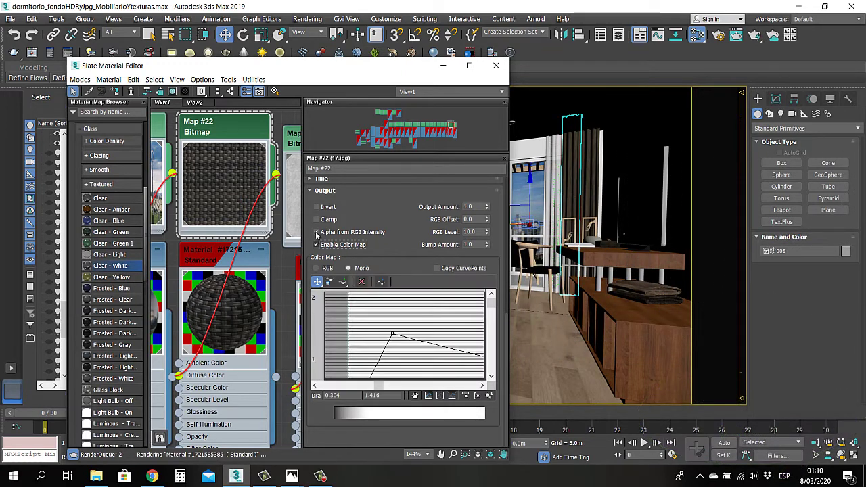
{"action": "left_click", "coordinate": [316, 232]}
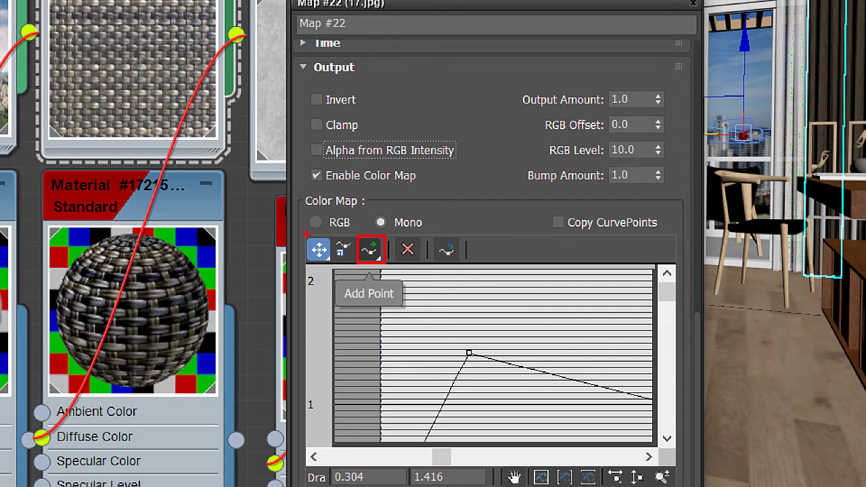
{"action": "left_click", "coordinate": [319, 249]}
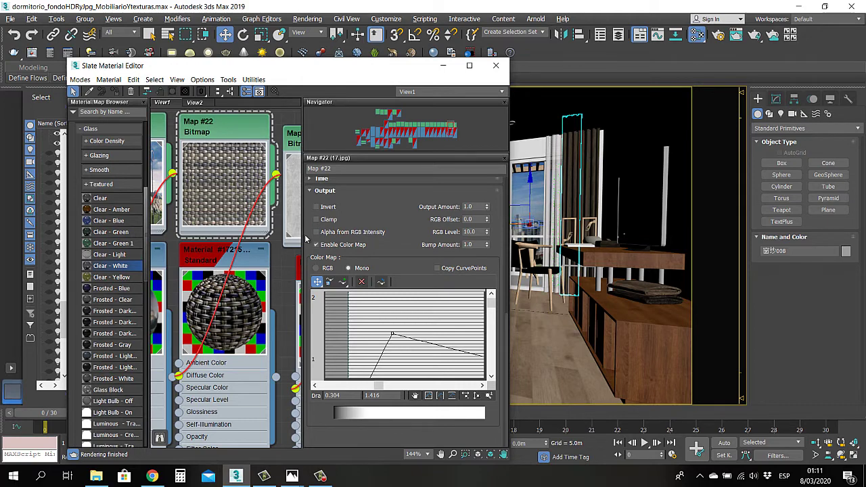
- Restore Map #22's output settings with Alpha from RGB Intensity on and the color map disabled
{"action": "left_click", "coordinate": [315, 232]}
{"action": "left_click", "coordinate": [316, 244]}
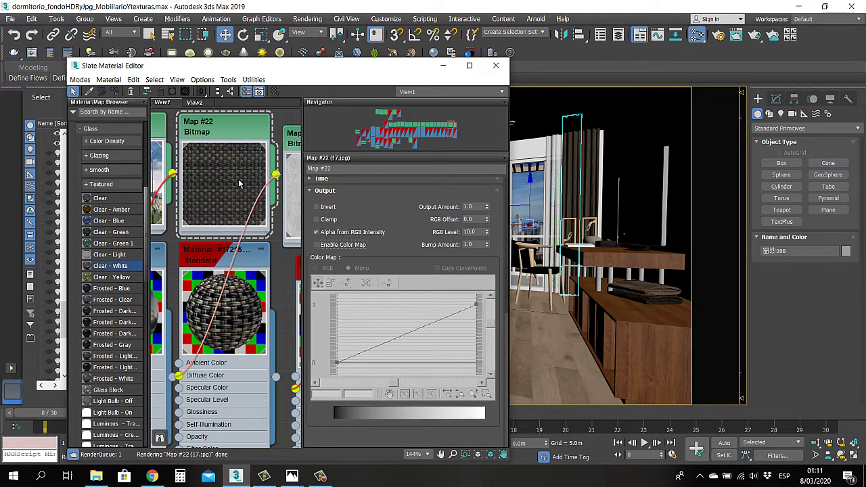
{"action": "middle_click_drag", "start_coordinate": [242, 185], "coordinate": [227, 231]}
{"action": "scroll", "coordinate": [226, 230], "scroll_direction": "down", "scroll_amount": 8}
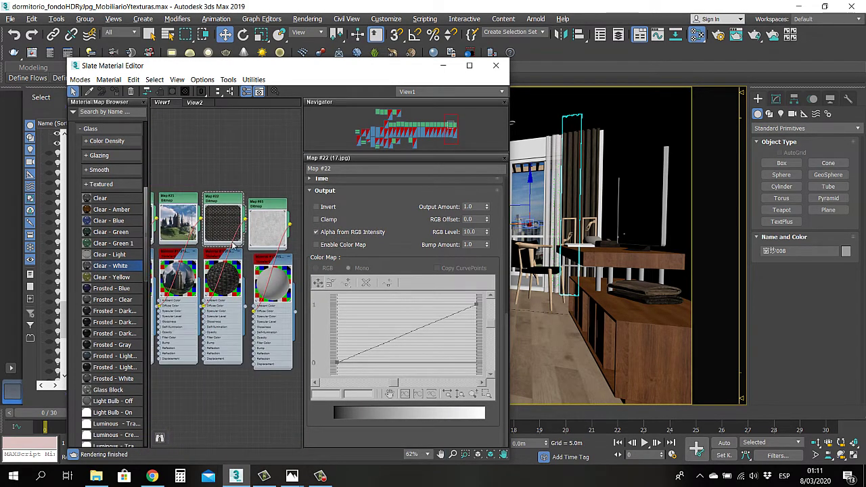
- Minimize the Slate Material Editor, select the round rug and display its Hair and Fur modifier's General Parameters
{"action": "left_click", "coordinate": [442, 66]}
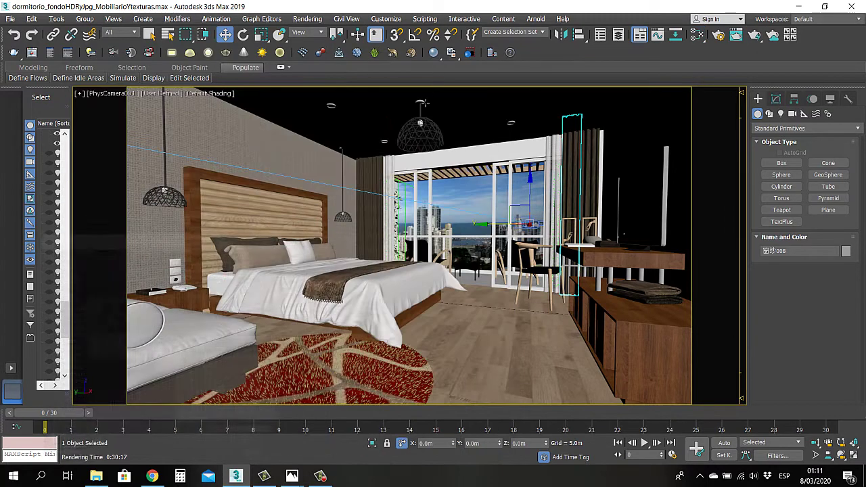
{"action": "left_click", "coordinate": [365, 359]}
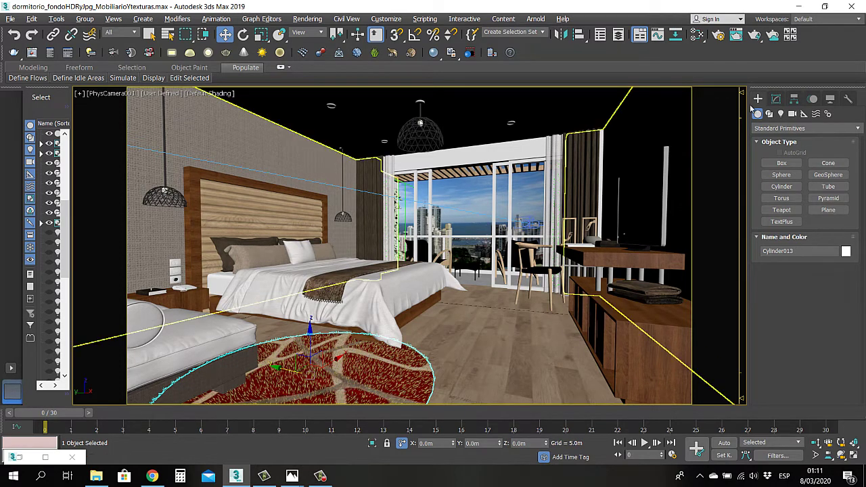
{"action": "left_click", "coordinate": [776, 100]}
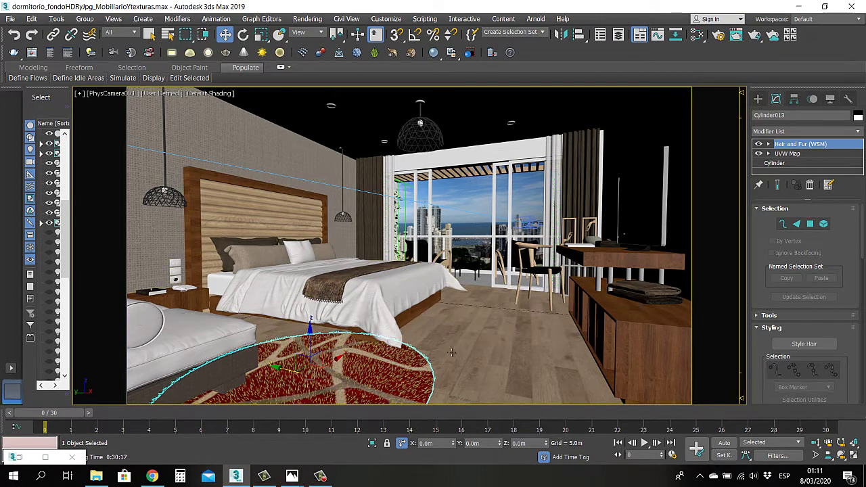
{"action": "left_click_drag", "start_coordinate": [761, 295], "coordinate": [756, 2]}
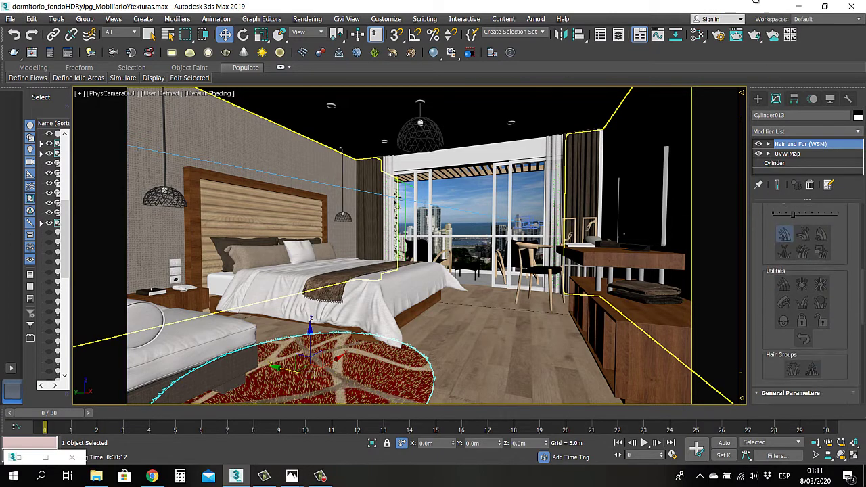
{"action": "left_click", "coordinate": [764, 291]}
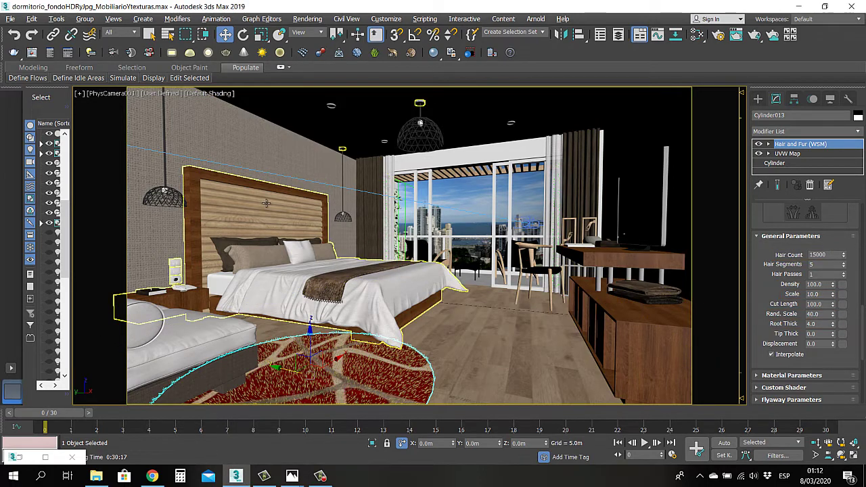
- Select the pendant lamps, find the Metal Iron Black material in the Slate Material Editor, and minimize the editor
{"action": "left_click", "coordinate": [419, 122]}
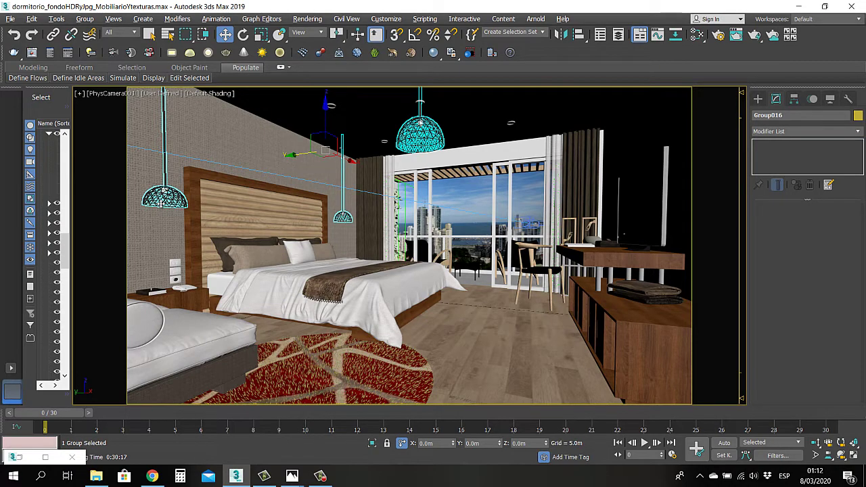
{"action": "key", "text": "m"}
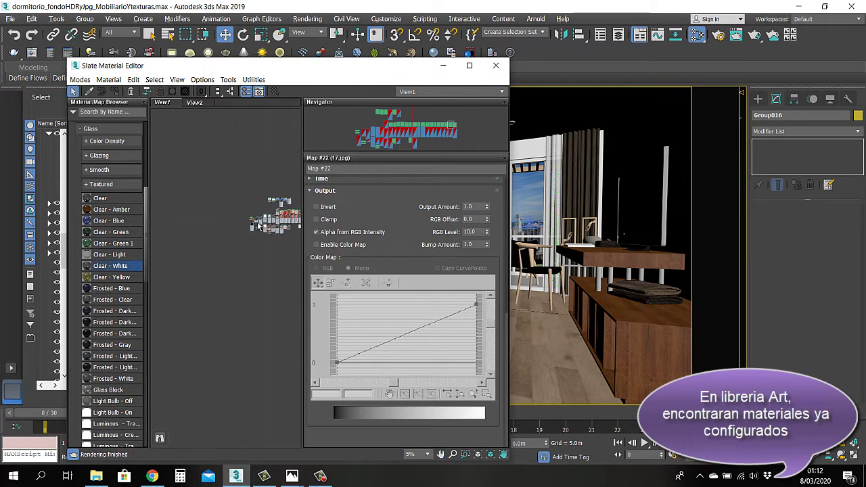
{"action": "scroll", "coordinate": [267, 220], "scroll_direction": "up", "scroll_amount": 2}
{"action": "scroll", "coordinate": [267, 220], "scroll_direction": "up", "scroll_amount": 3}
{"action": "middle_click_drag", "start_coordinate": [268, 219], "coordinate": [181, 219]}
{"action": "scroll", "coordinate": [209, 243], "scroll_direction": "up", "scroll_amount": 6}
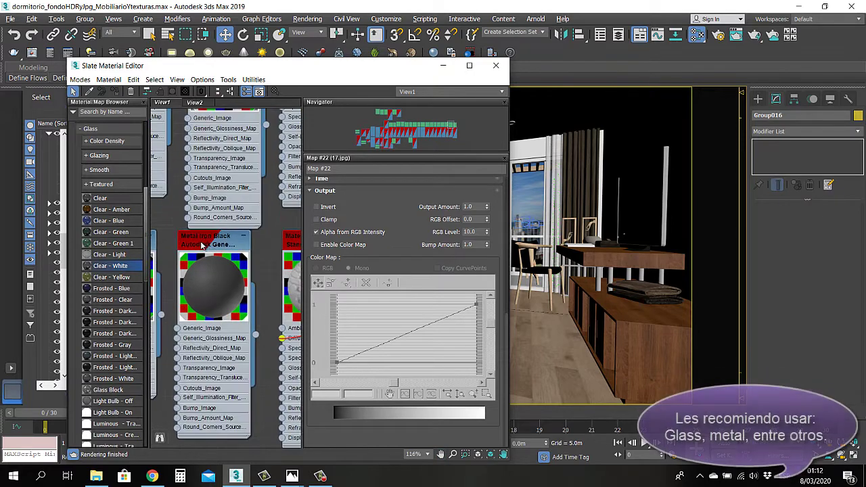
{"action": "left_click_drag", "start_coordinate": [209, 243], "coordinate": [220, 254]}
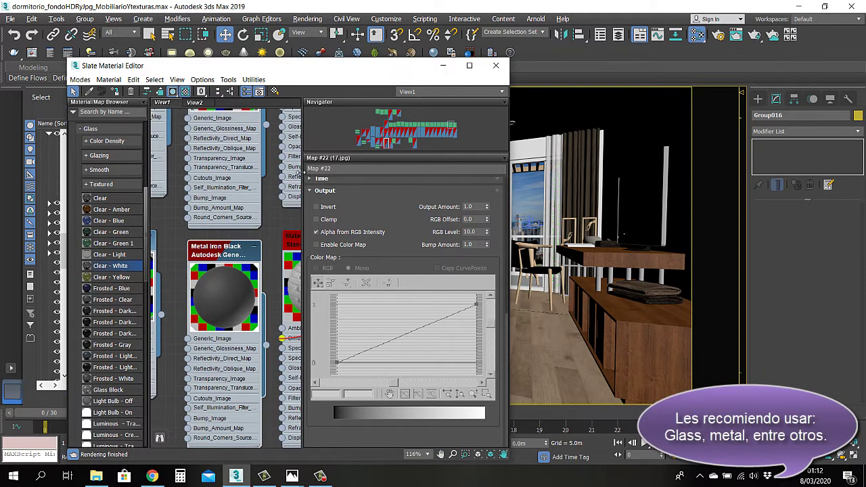
{"action": "left_click", "coordinate": [541, 224]}
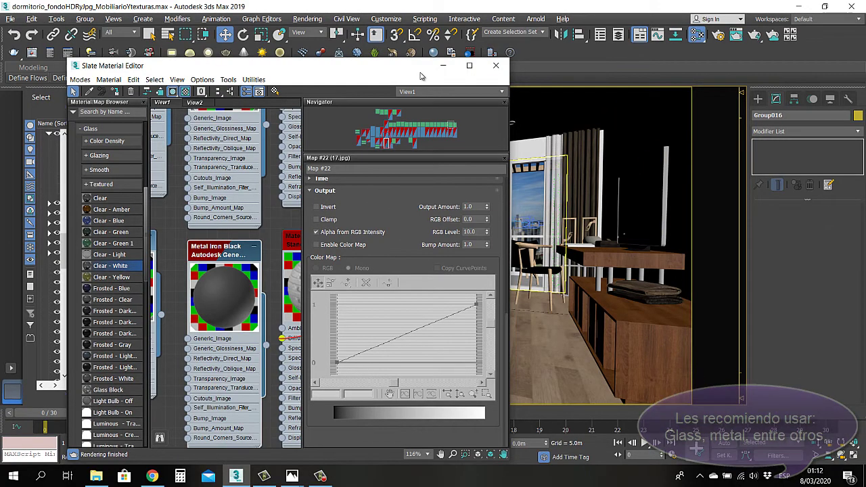
{"action": "mouse_move", "coordinate": [418, 67]}
{"action": "left_mouse_down"}
{"action": "mouse_move", "coordinate": [232, 120]}
{"action": "mouse_move", "coordinate": [171, 215]}
{"action": "mouse_move", "coordinate": [123, 231]}
{"action": "mouse_move", "coordinate": [94, 138]}
{"action": "mouse_move", "coordinate": [95, 95]}
{"action": "mouse_move", "coordinate": [95, 111]}
{"action": "mouse_move", "coordinate": [272, 51]}
{"action": "mouse_move", "coordinate": [419, 52]}
{"action": "left_mouse_up"}
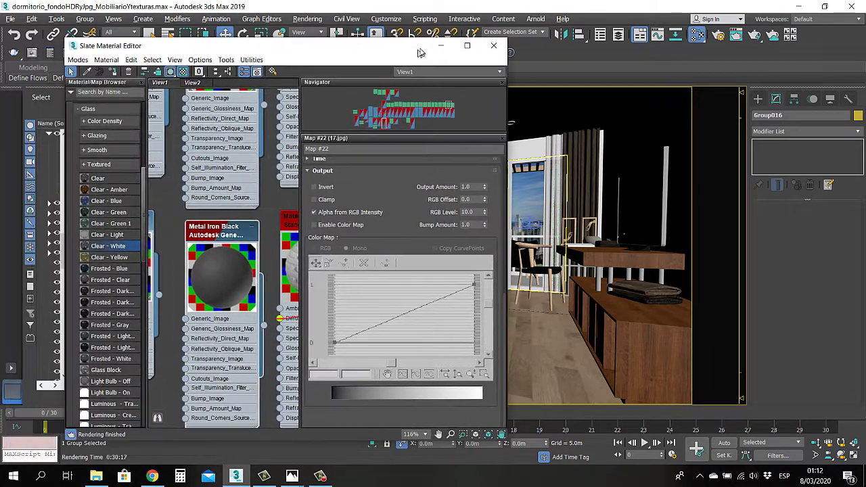
{"action": "left_click", "coordinate": [440, 45]}
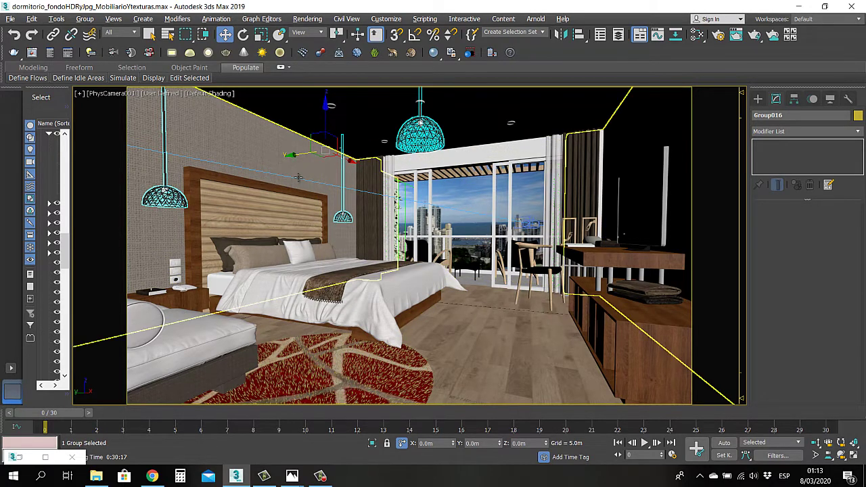
- Open the "cama todo" bed group and its nested groups down to the headboard, and select the grooved headboard panel
{"action": "left_click", "coordinate": [271, 217]}
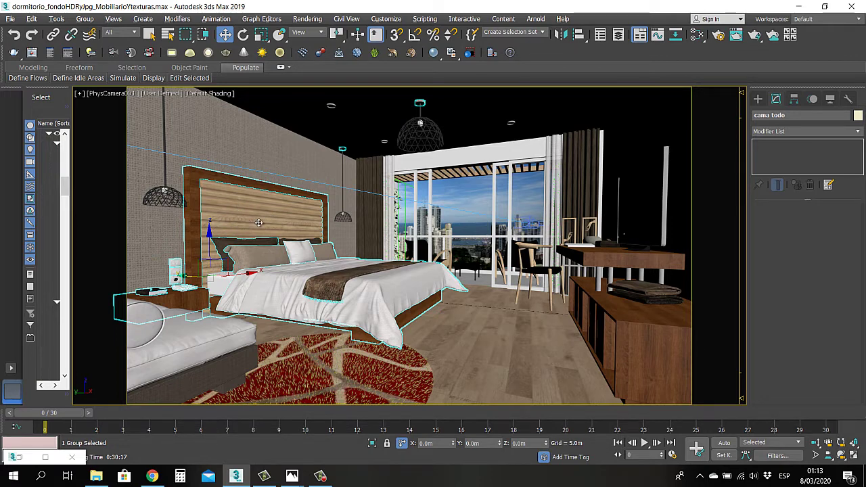
{"action": "left_click", "coordinate": [88, 24]}
{"action": "left_click", "coordinate": [105, 65]}
{"action": "left_click", "coordinate": [227, 190]}
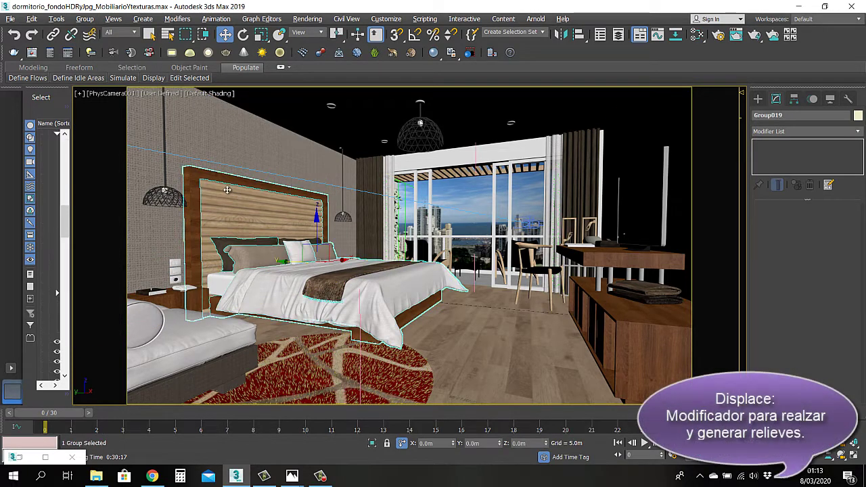
{"action": "left_click", "coordinate": [85, 19]}
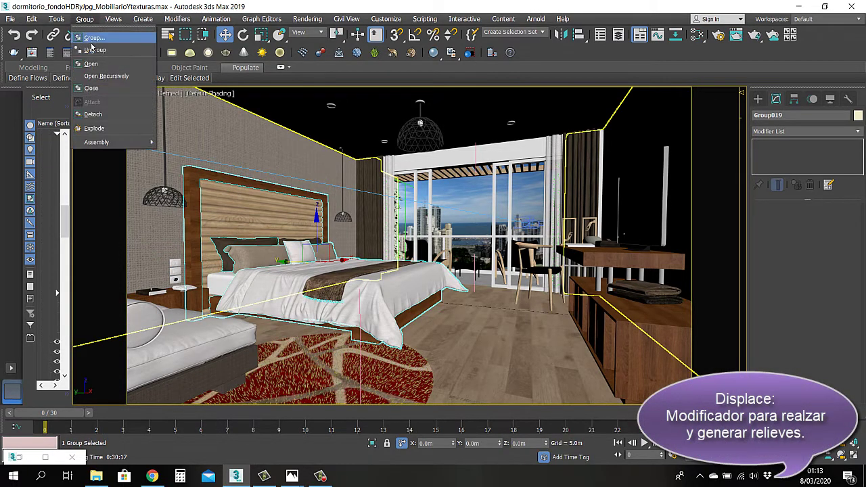
{"action": "left_click", "coordinate": [94, 50]}
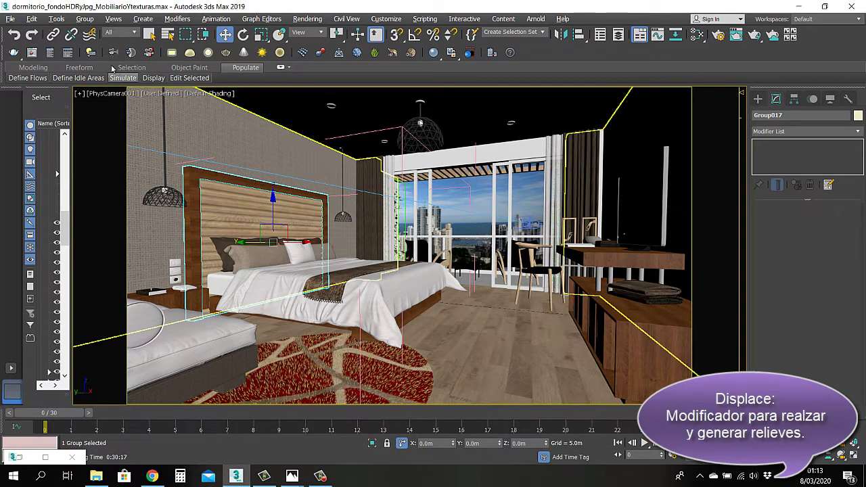
{"action": "left_click", "coordinate": [85, 19]}
{"action": "left_click", "coordinate": [95, 50]}
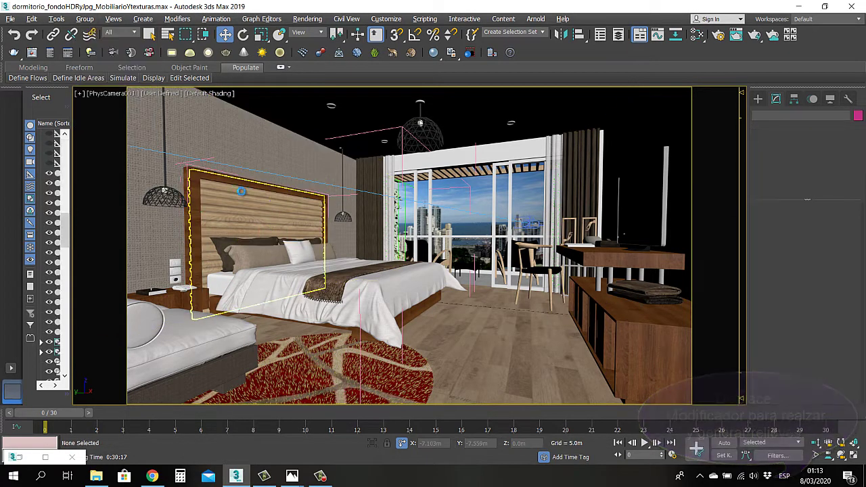
{"action": "left_click", "coordinate": [240, 192]}
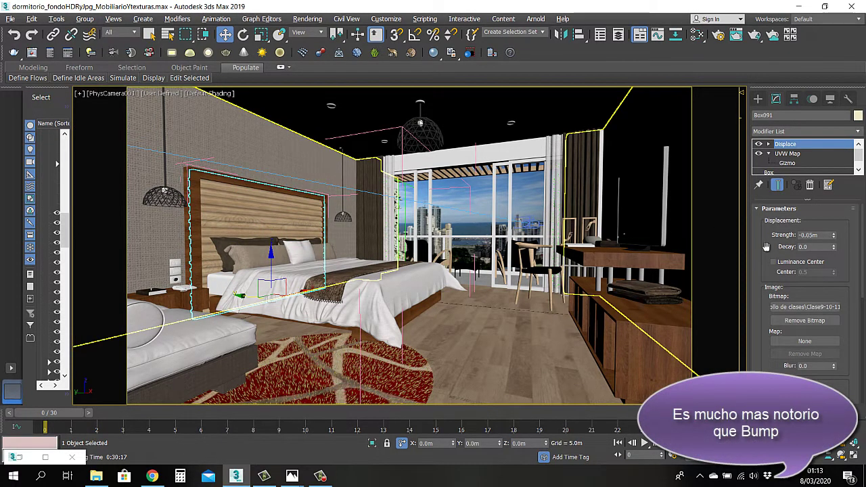
- Examine the displacement, image and map parameters of the headboard panel's Displace modifier
{"action": "scroll", "coordinate": [766, 247], "scroll_direction": "down", "scroll_amount": 2}
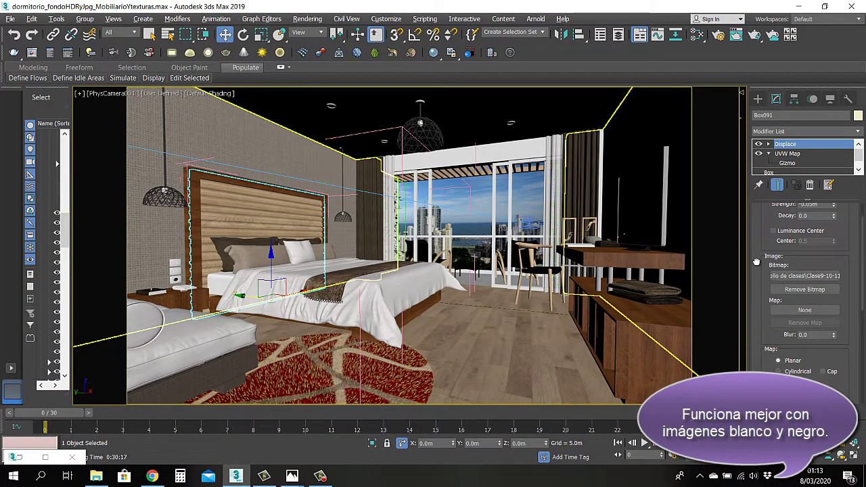
{"action": "left_click_drag", "start_coordinate": [756, 262], "coordinate": [758, 238]}
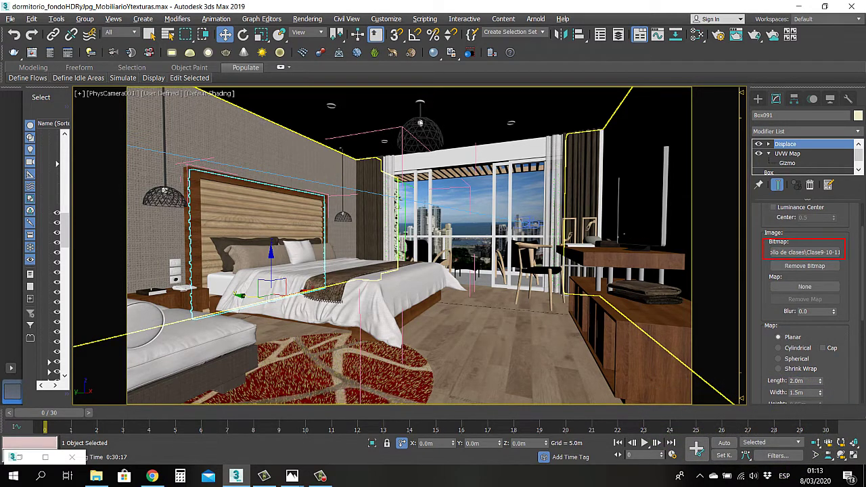
{"action": "scroll", "coordinate": [796, 238], "scroll_direction": "up", "scroll_amount": 2}
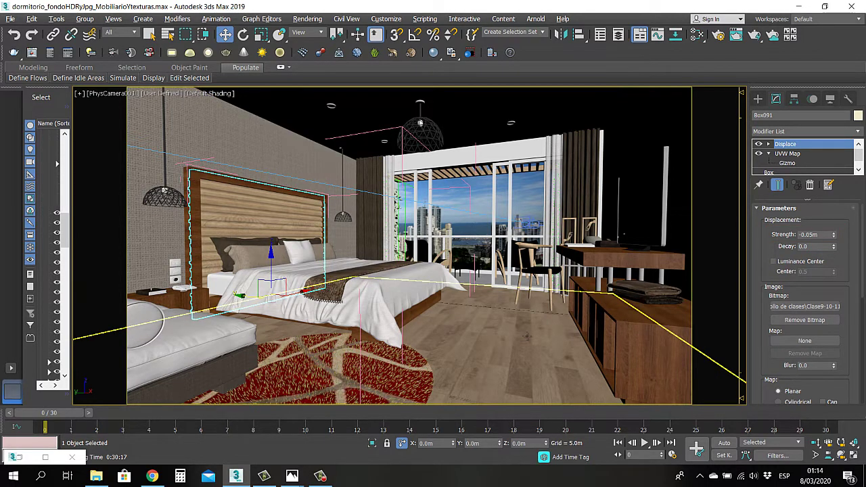
- Switch to File Explorer, browse the Mapas folder of the class project and open the "ranurado blanco" image
{"action": "left_click", "coordinate": [96, 475]}
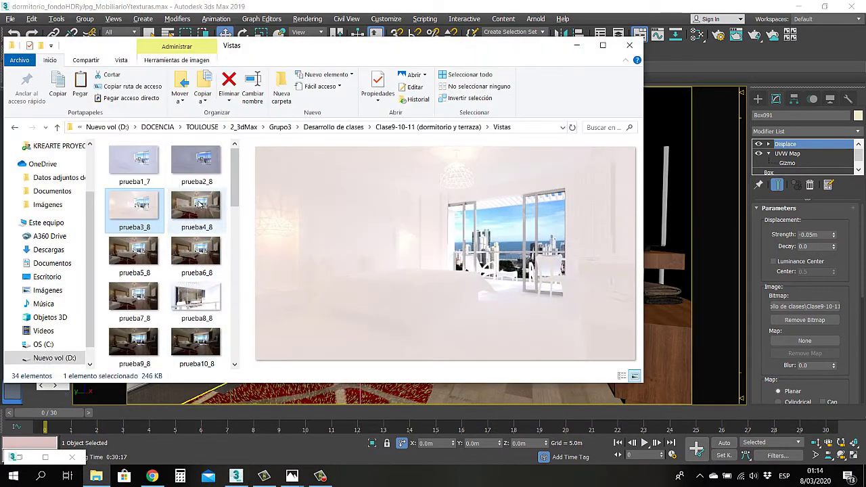
{"action": "left_click", "coordinate": [392, 127]}
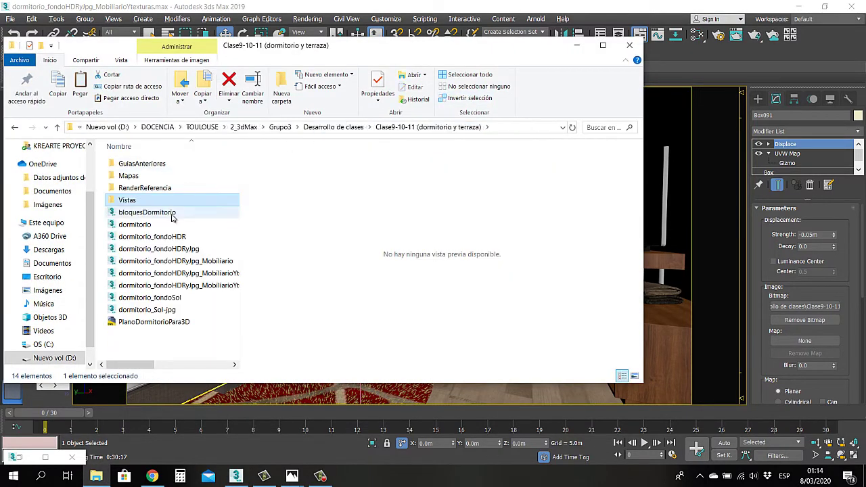
{"action": "double_click", "coordinate": [140, 177]}
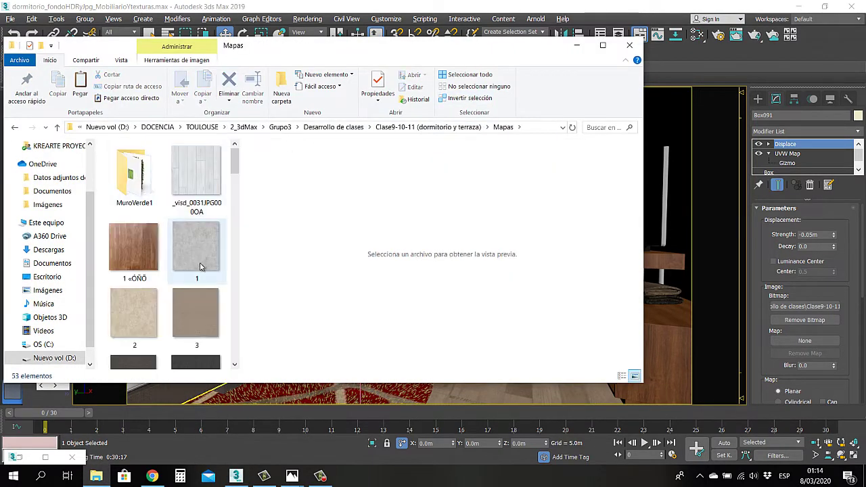
{"action": "scroll", "coordinate": [199, 271], "scroll_direction": "down", "scroll_amount": 8}
{"action": "scroll", "coordinate": [199, 278], "scroll_direction": "down", "scroll_amount": 5}
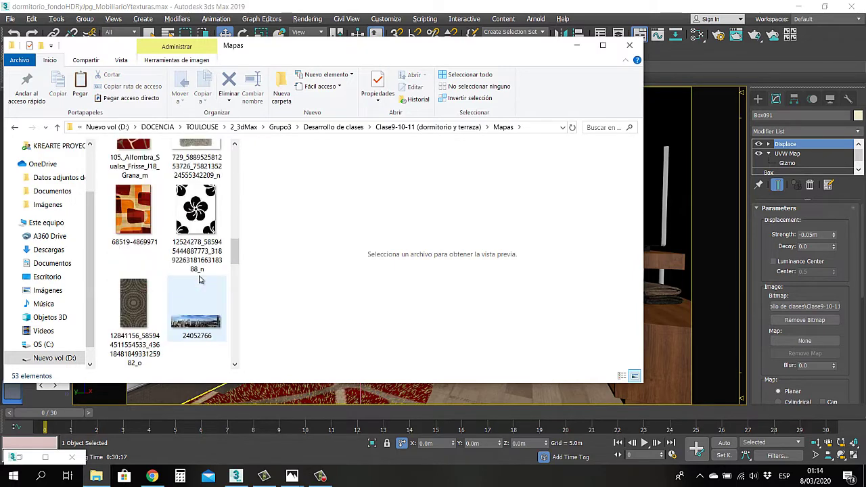
{"action": "scroll", "coordinate": [199, 278], "scroll_direction": "down", "scroll_amount": 8}
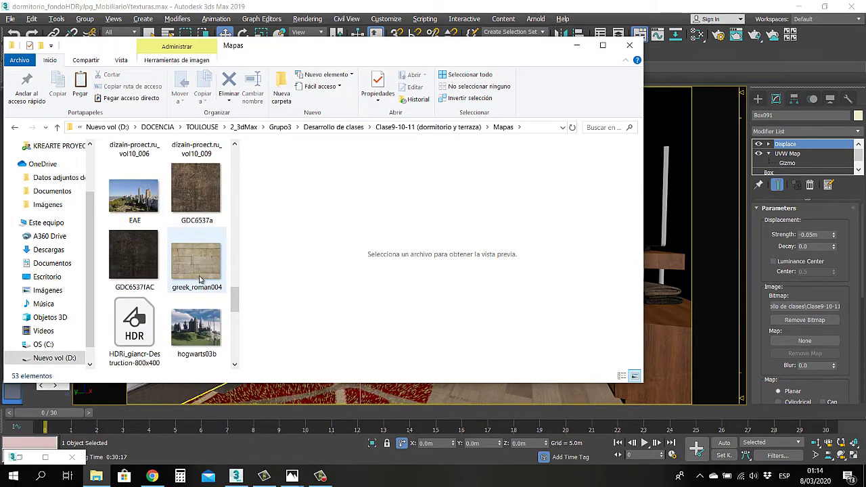
{"action": "left_click", "coordinate": [195, 189]}
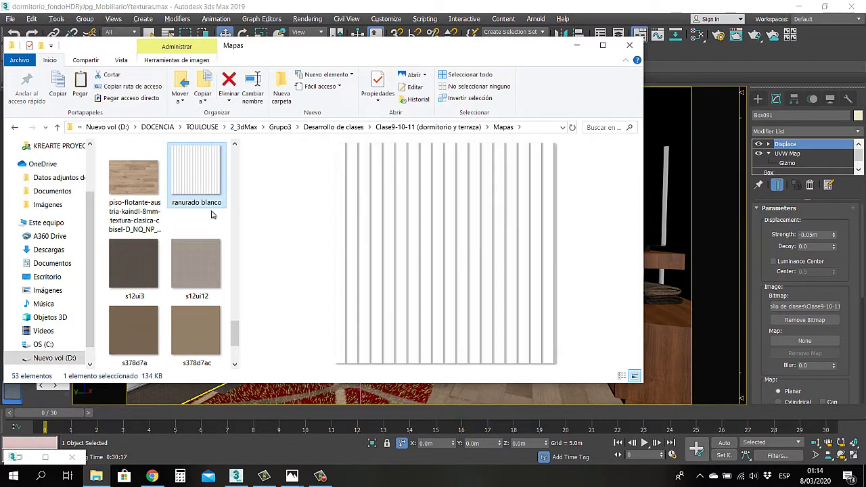
{"action": "double_click", "coordinate": [203, 169]}
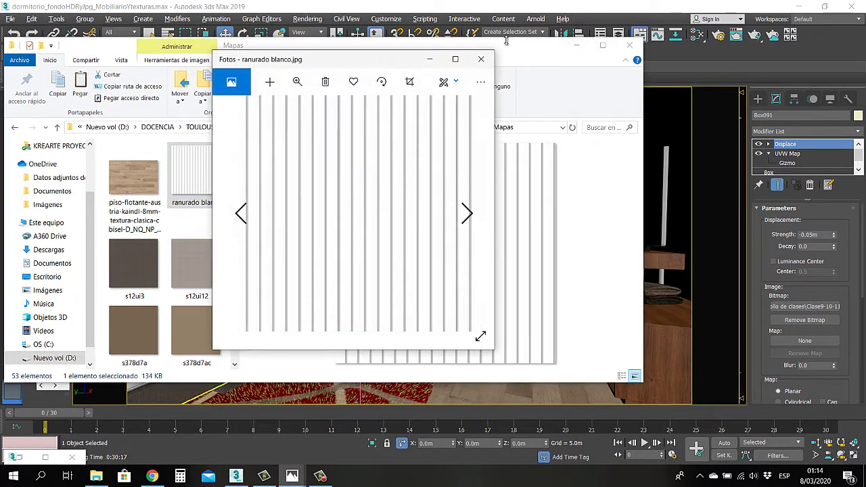
- Minimize File Explorer and place the "ranurado blanco" image window beside the headboard in the scene
{"action": "left_click", "coordinate": [576, 45]}
{"action": "left_click_drag", "start_coordinate": [406, 65], "coordinate": [208, 164]}
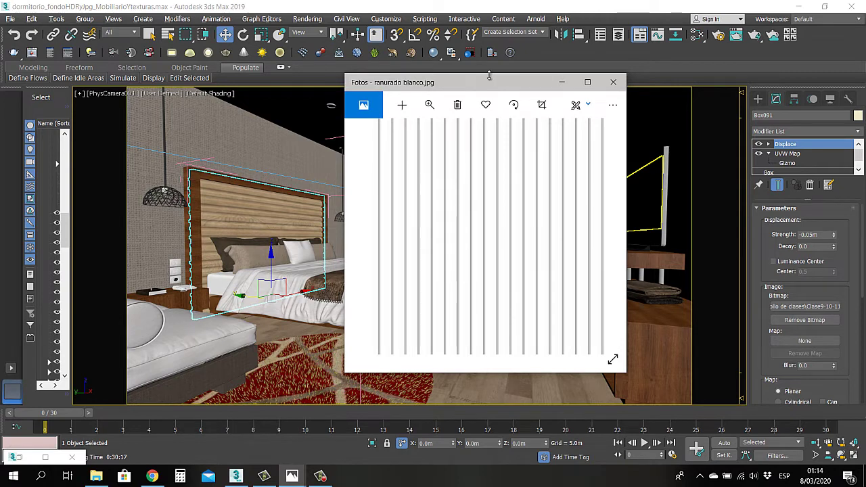
{"action": "mouse_move", "coordinate": [514, 84]}
{"action": "left_mouse_down"}
{"action": "mouse_move", "coordinate": [554, 100]}
{"action": "mouse_move", "coordinate": [512, 88]}
{"action": "mouse_move", "coordinate": [516, 93]}
{"action": "left_mouse_up"}
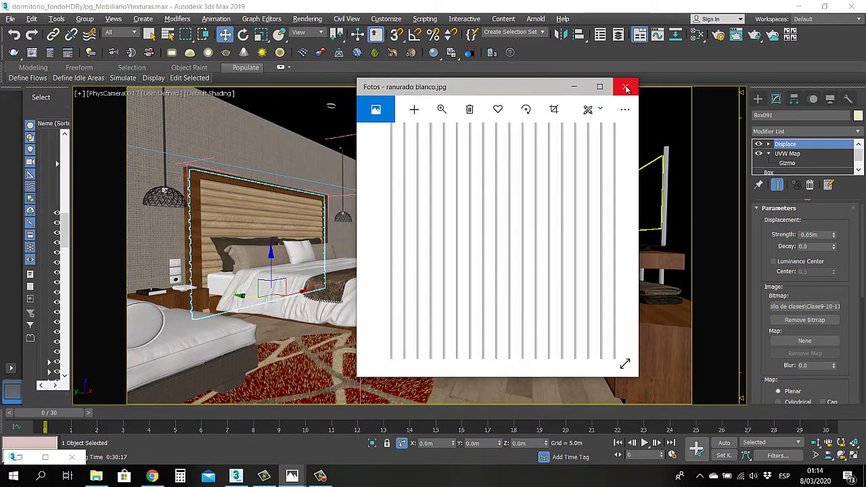
- Close the "ranurado blanco" image window and inspect the modifiers of the rug, the headboard panel and the curved backdrop behind the window
{"action": "left_click", "coordinate": [626, 87]}
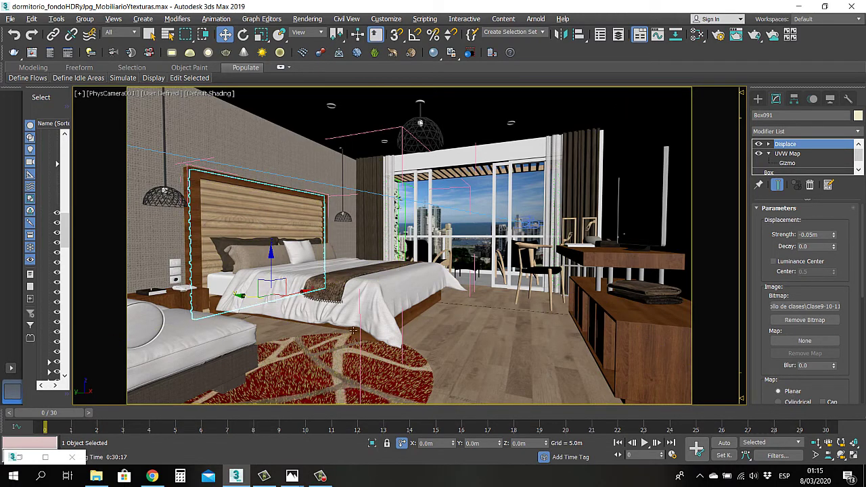
{"action": "left_click", "coordinate": [321, 353]}
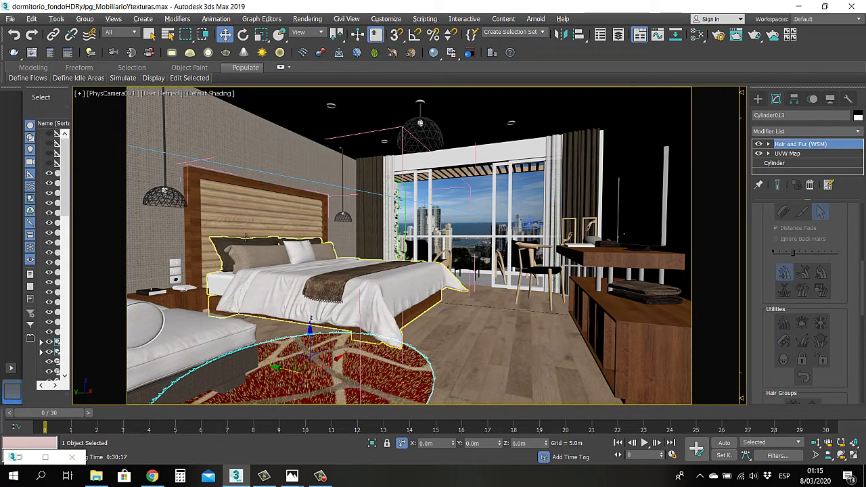
{"action": "left_click", "coordinate": [259, 227]}
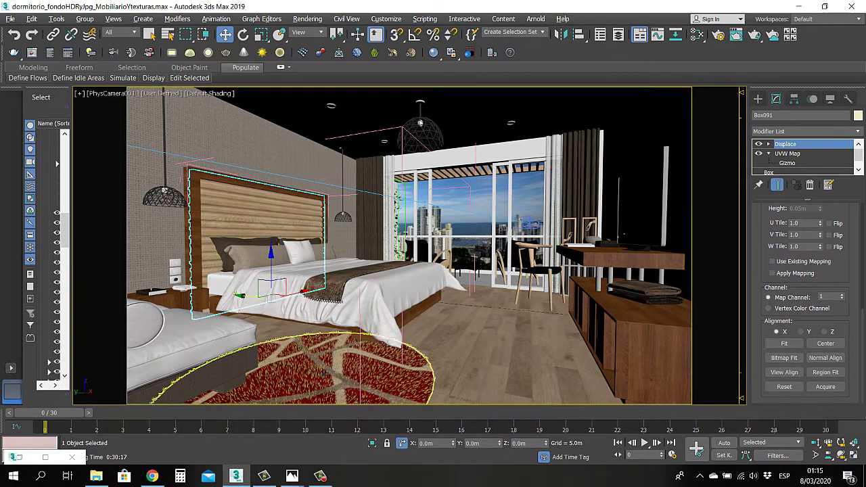
{"action": "left_click", "coordinate": [437, 216]}
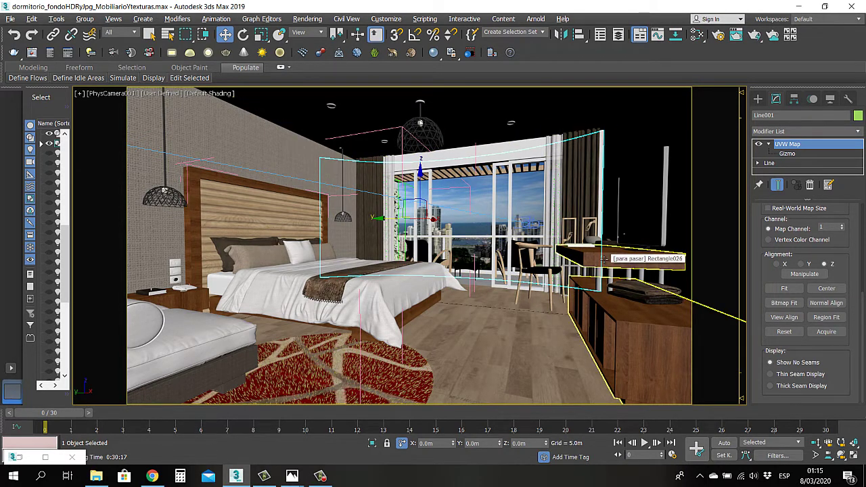
- Select the false ceiling, reopen the Slate Material Editor and open the Glass Light Bulb - On material's parameters
{"action": "left_click", "coordinate": [472, 125]}
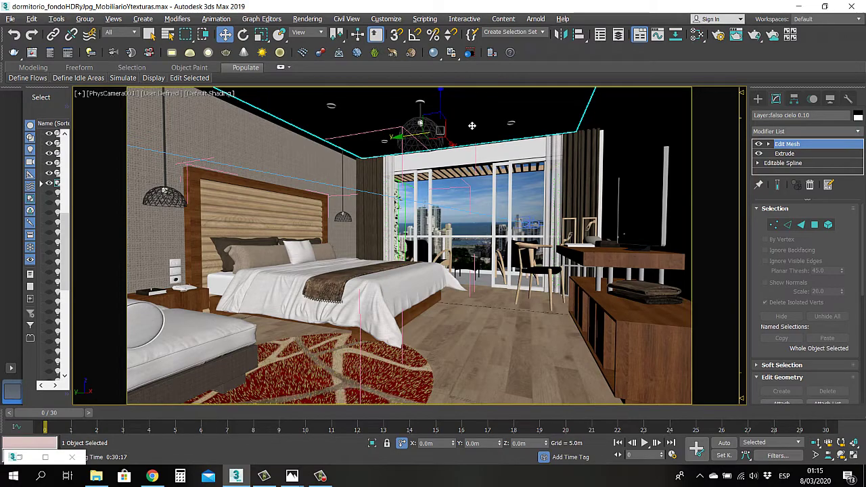
{"action": "key", "text": "m"}
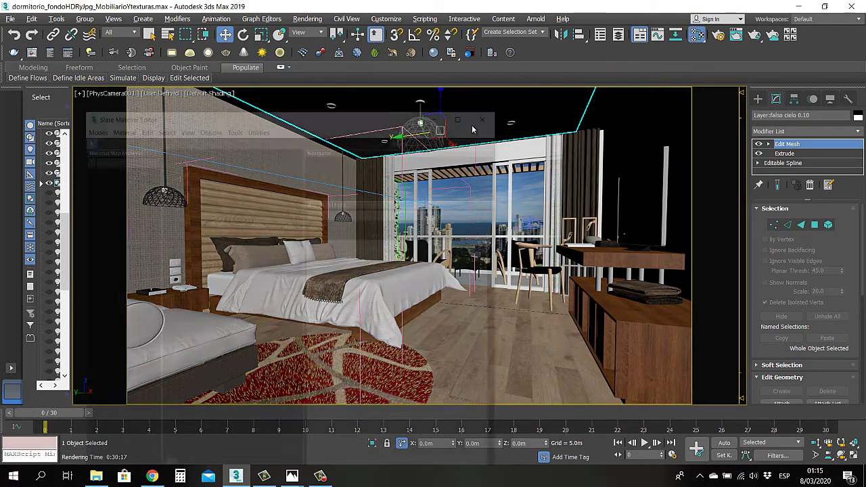
{"action": "scroll", "coordinate": [206, 254], "scroll_direction": "down", "scroll_amount": 5}
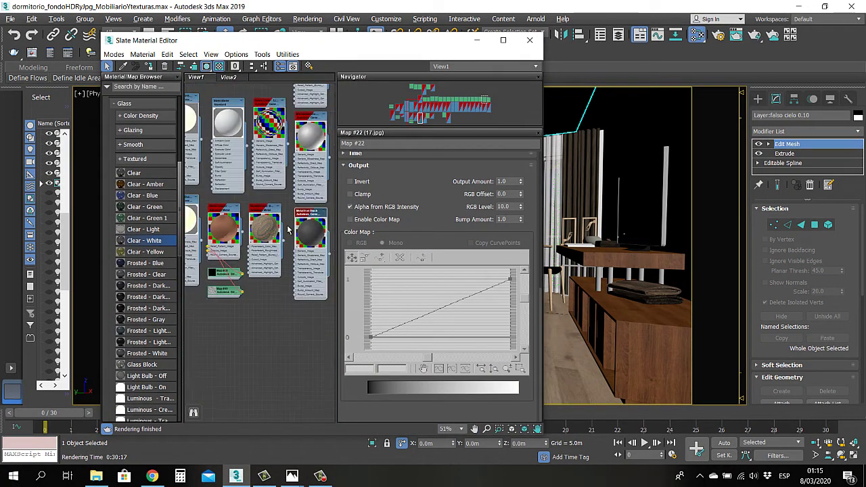
{"action": "scroll", "coordinate": [304, 203], "scroll_direction": "down", "scroll_amount": 3}
{"action": "scroll", "coordinate": [304, 203], "scroll_direction": "up", "scroll_amount": 6}
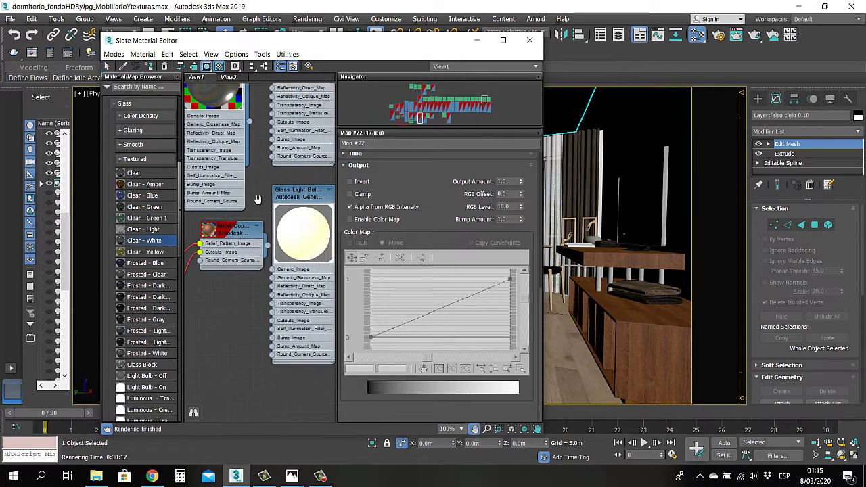
{"action": "double_click", "coordinate": [263, 186]}
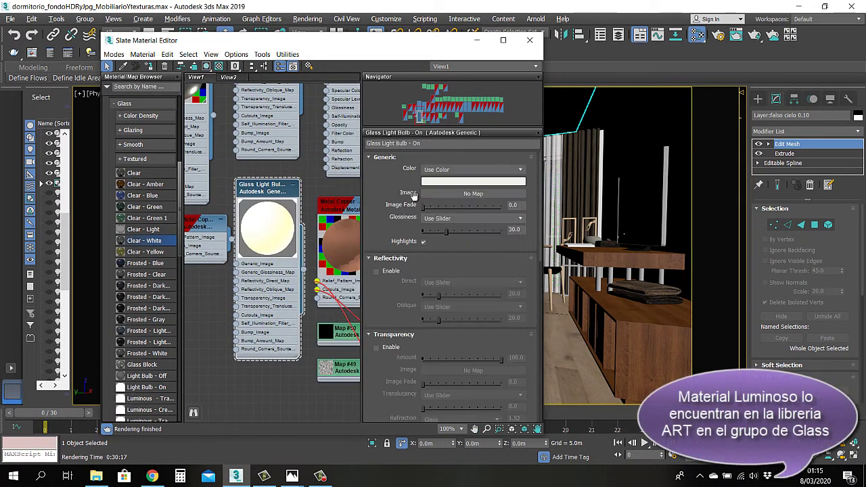
- Examine the Glass Light Bulb - On material's self-illumination luminance and color temperature, and minimize the material editor
{"action": "scroll", "coordinate": [382, 230], "scroll_direction": "down", "scroll_amount": 1}
{"action": "left_click_drag", "start_coordinate": [389, 219], "coordinate": [385, 40]}
{"action": "scroll", "coordinate": [464, 249], "scroll_direction": "down", "scroll_amount": 3}
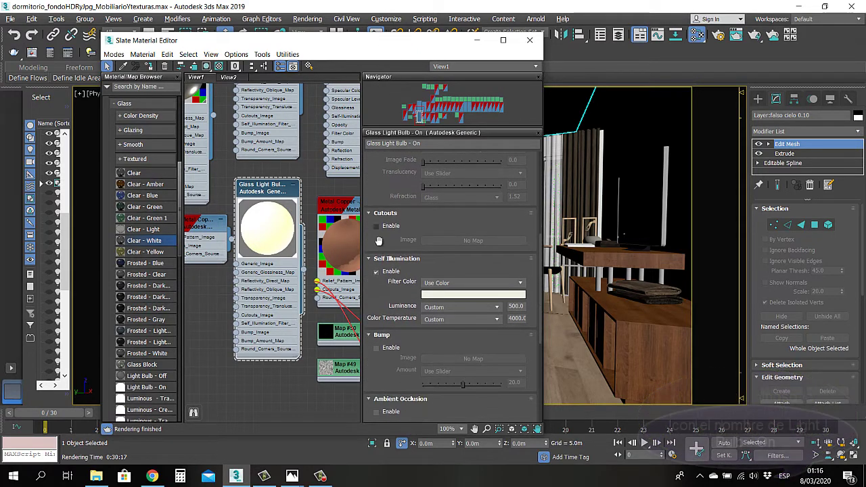
{"action": "double_click", "coordinate": [515, 257]}
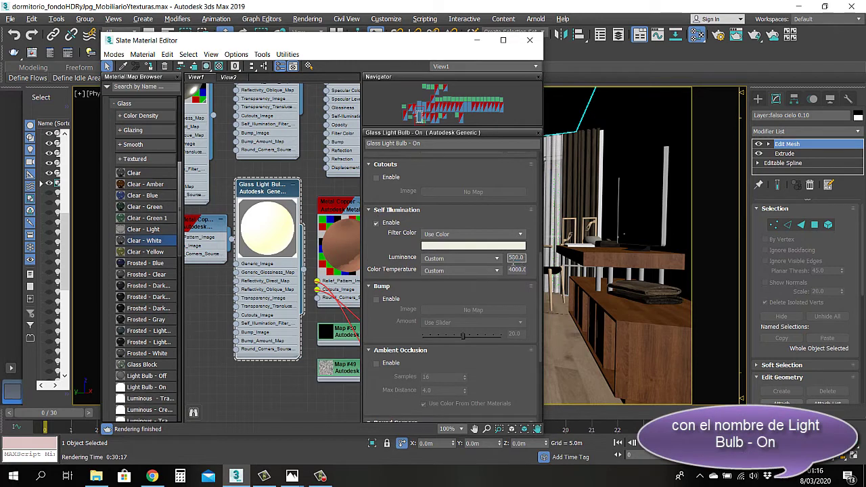
{"action": "double_click", "coordinate": [519, 270]}
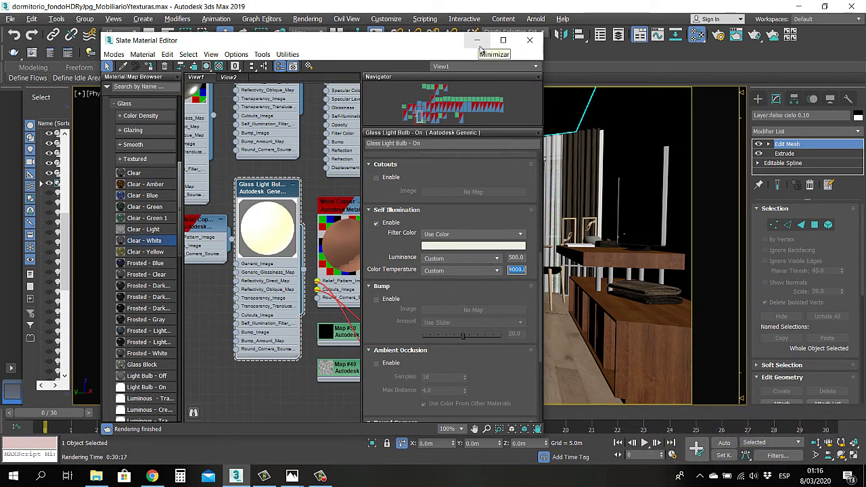
{"action": "left_click", "coordinate": [476, 41]}
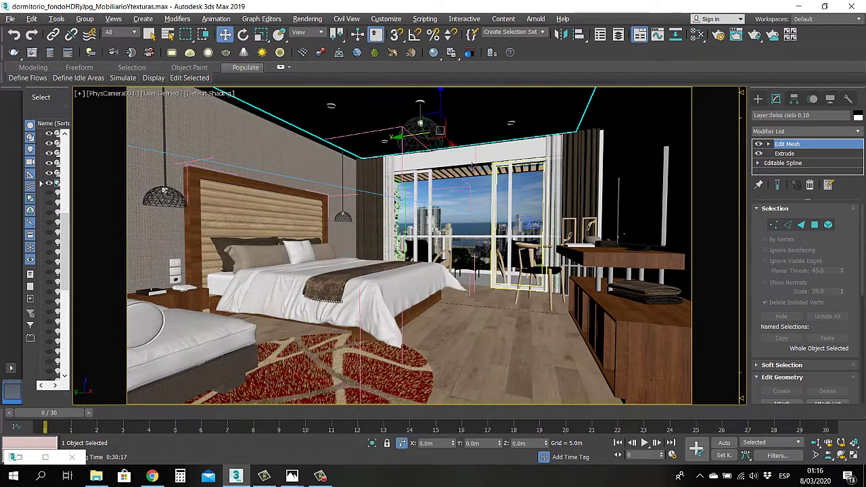
- Unhide all hidden objects in the scene and limit the selection filter to Lights
{"action": "left_click", "coordinate": [471, 164]}
{"action": "left_click", "coordinate": [419, 127]}
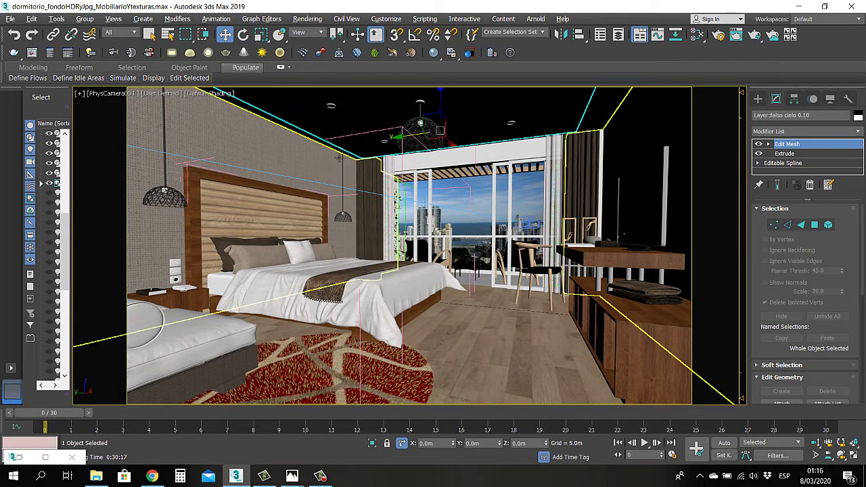
{"action": "right_click", "coordinate": [303, 163]}
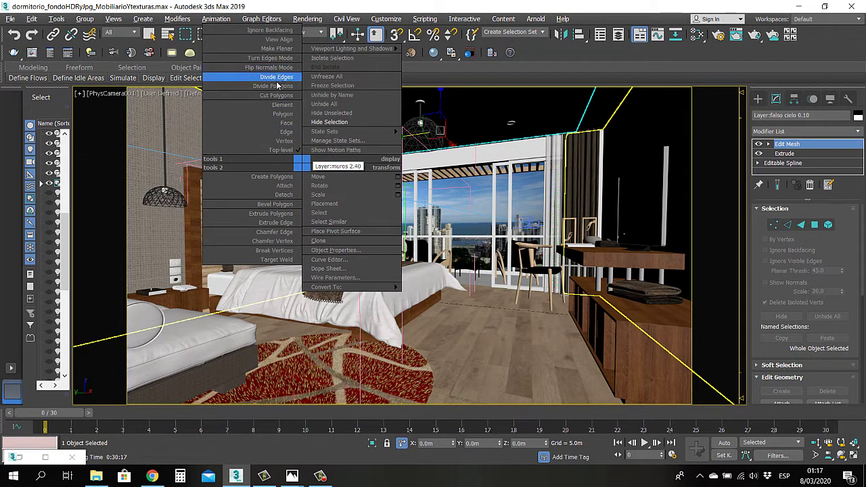
{"action": "left_click", "coordinate": [340, 105]}
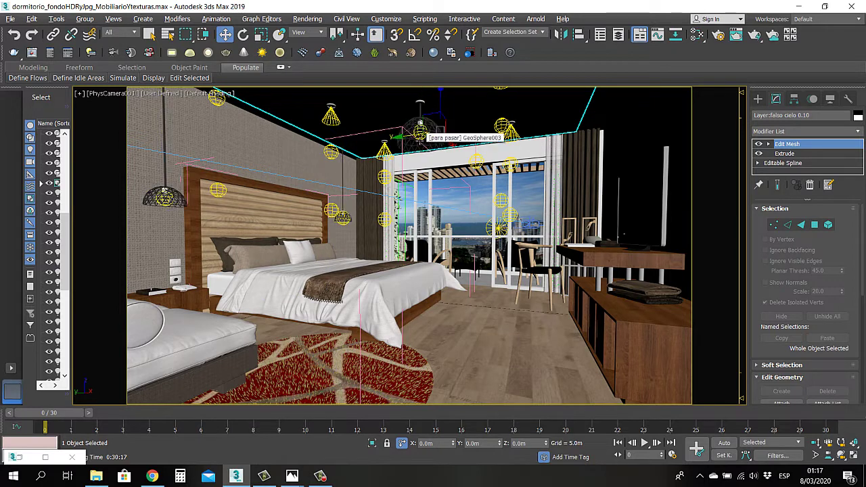
{"action": "left_click", "coordinate": [122, 32]}
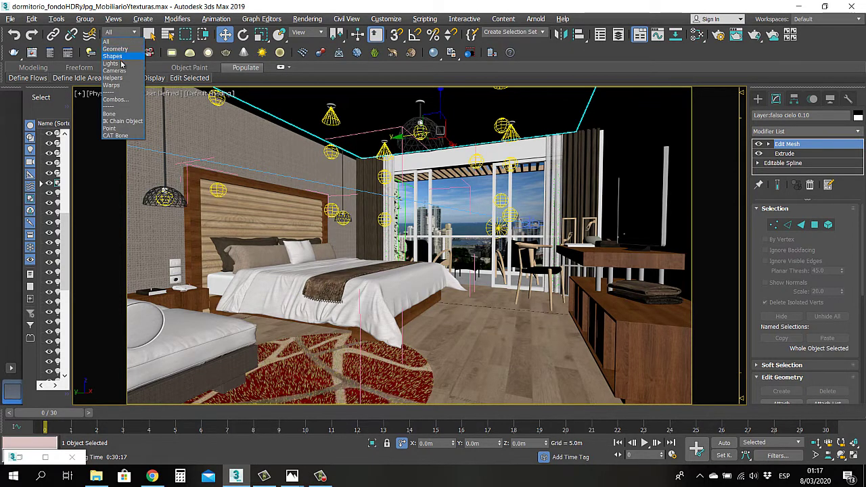
{"action": "left_click", "coordinate": [123, 66]}
- Examine the color and intensity parameters of the free lights inside the round ceiling lamp and the nearest bedside pendant
{"action": "left_click", "coordinate": [420, 134]}
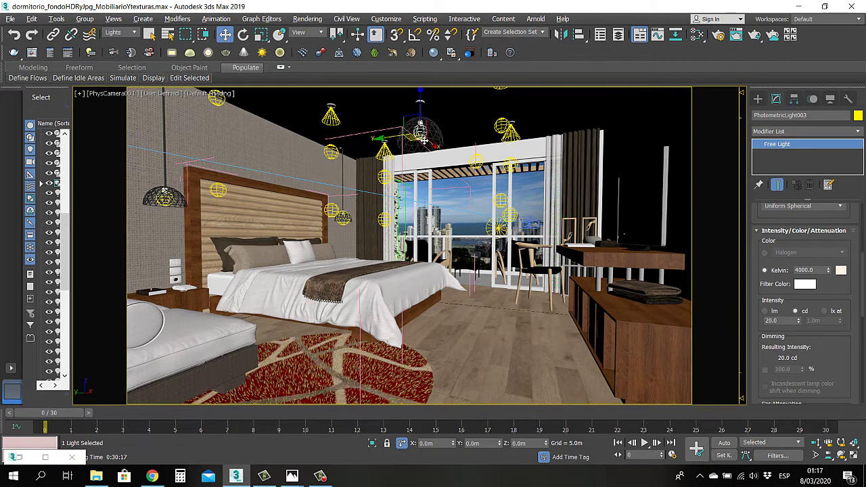
{"action": "mouse_move", "coordinate": [795, 303]}
{"action": "left_mouse_down"}
{"action": "mouse_move", "coordinate": [800, 383]}
{"action": "mouse_move", "coordinate": [800, 252]}
{"action": "mouse_move", "coordinate": [805, 305]}
{"action": "left_mouse_up"}
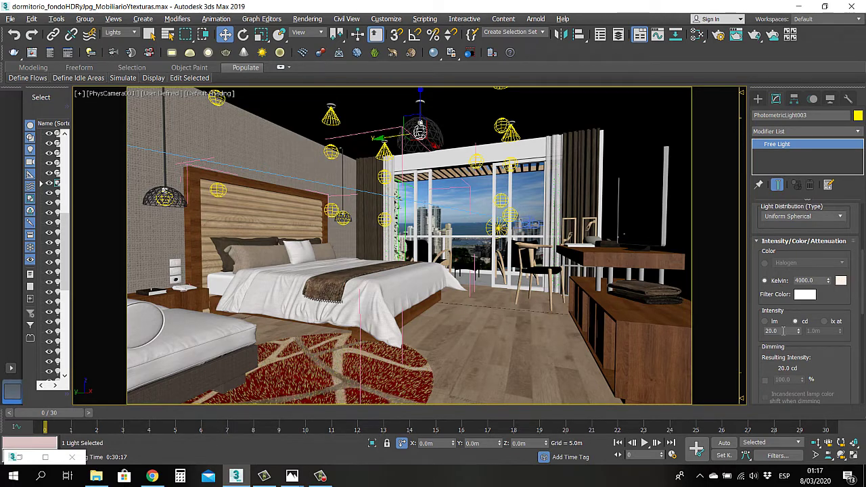
{"action": "left_click_drag", "start_coordinate": [782, 331], "coordinate": [751, 331]}
{"action": "left_click", "coordinate": [163, 196]}
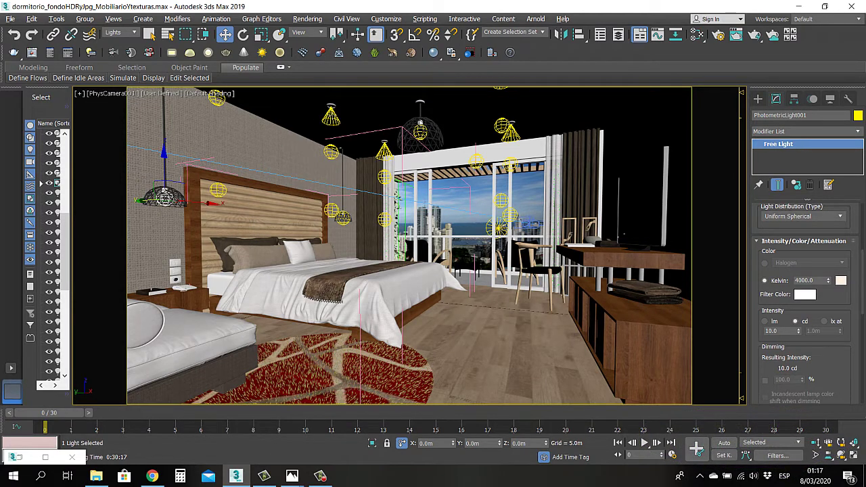
- Examine the distribution, cone, color and intensity parameters of a ceiling spotlight above the bed, and select another spotlight near the window
{"action": "left_click", "coordinate": [330, 115]}
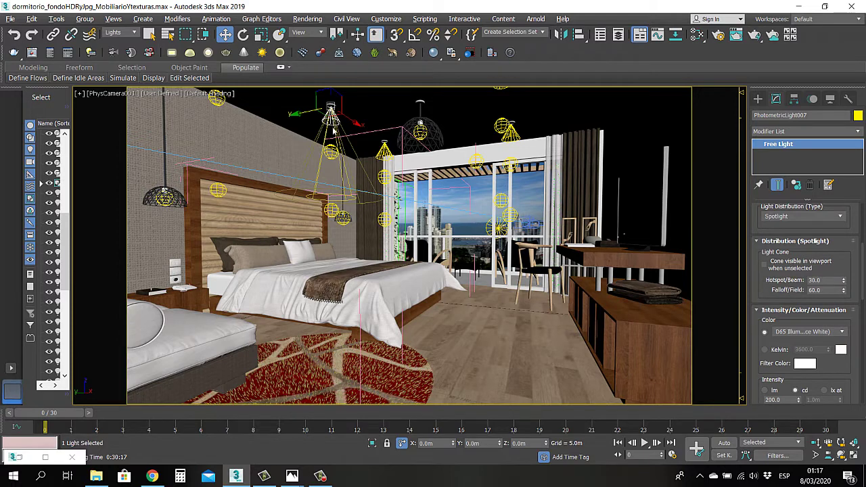
{"action": "left_click_drag", "start_coordinate": [759, 282], "coordinate": [759, 300]}
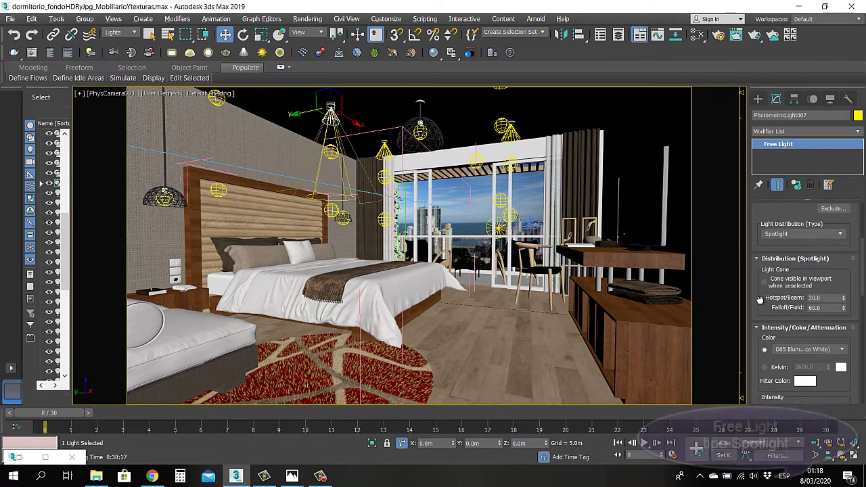
{"action": "scroll", "coordinate": [759, 300], "scroll_direction": "up", "scroll_amount": 4}
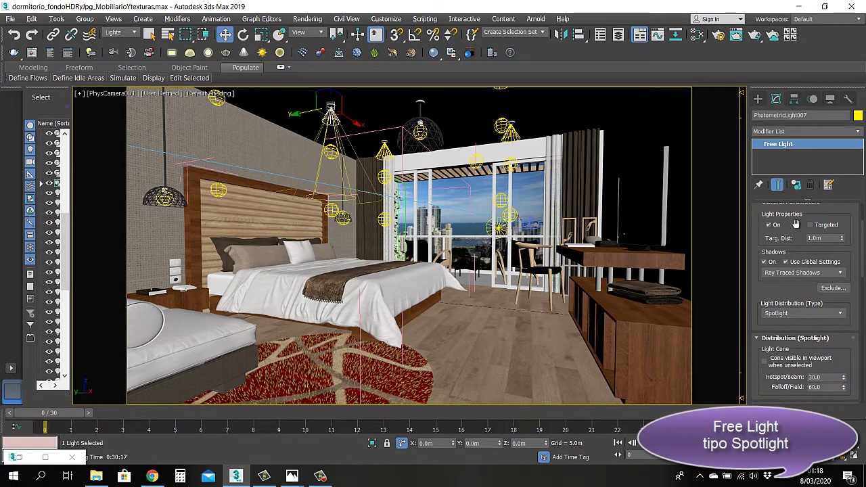
{"action": "scroll", "coordinate": [795, 223], "scroll_direction": "up", "scroll_amount": 1}
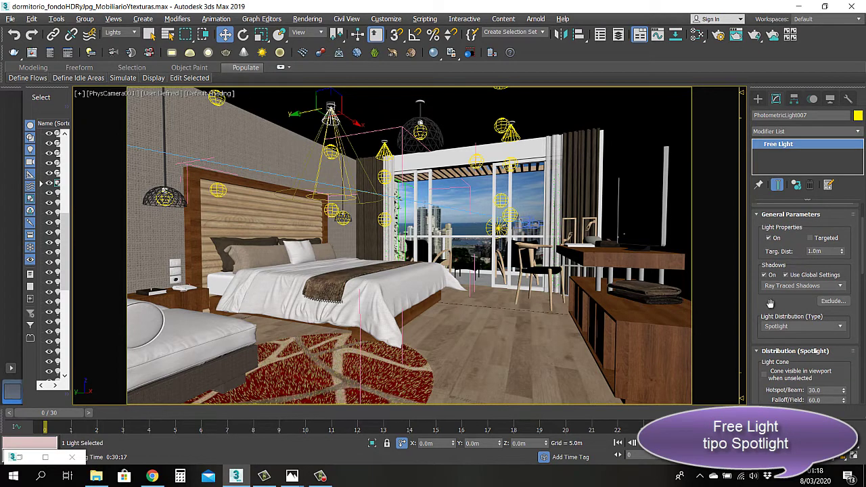
{"action": "left_click_drag", "start_coordinate": [771, 301], "coordinate": [771, 177]}
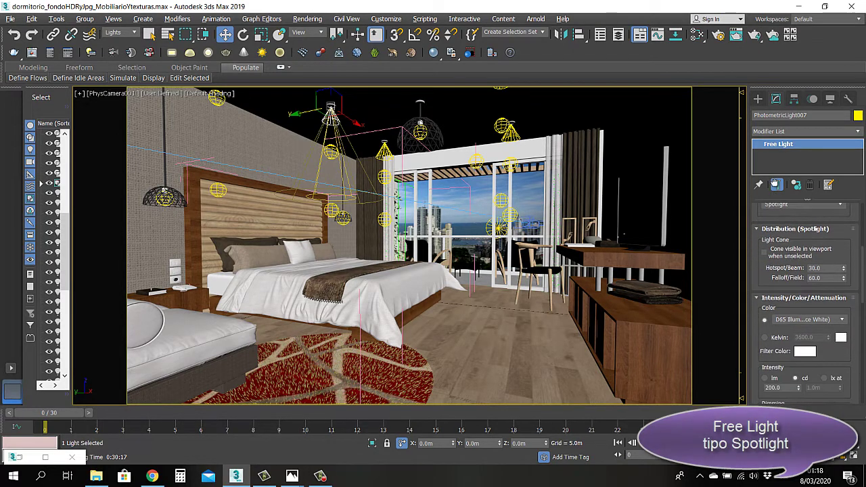
{"action": "left_click_drag", "start_coordinate": [755, 332], "coordinate": [756, 288]}
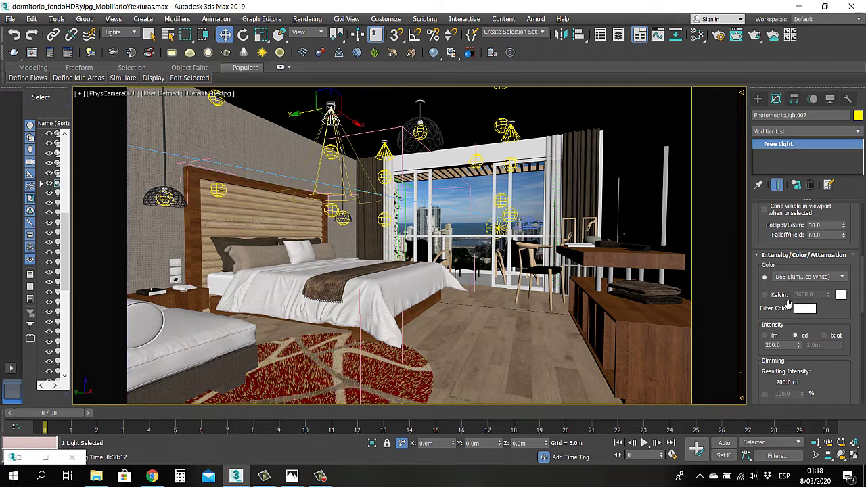
{"action": "double_click", "coordinate": [787, 344]}
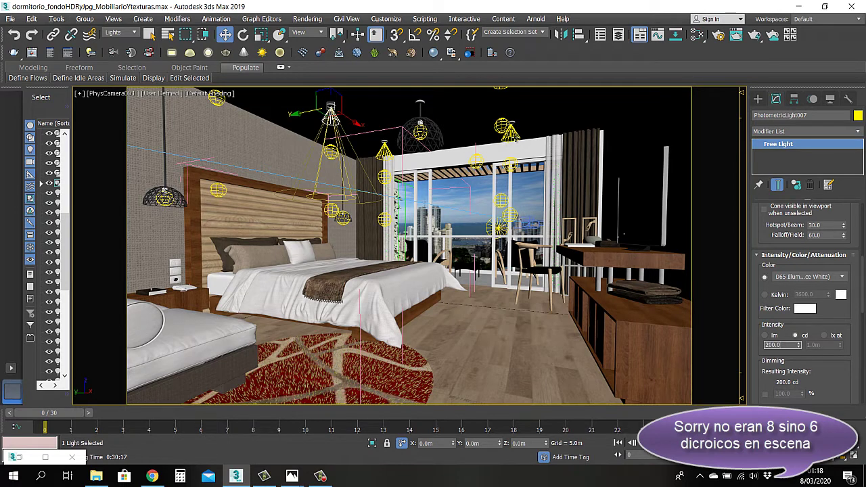
{"action": "left_click", "coordinate": [511, 133]}
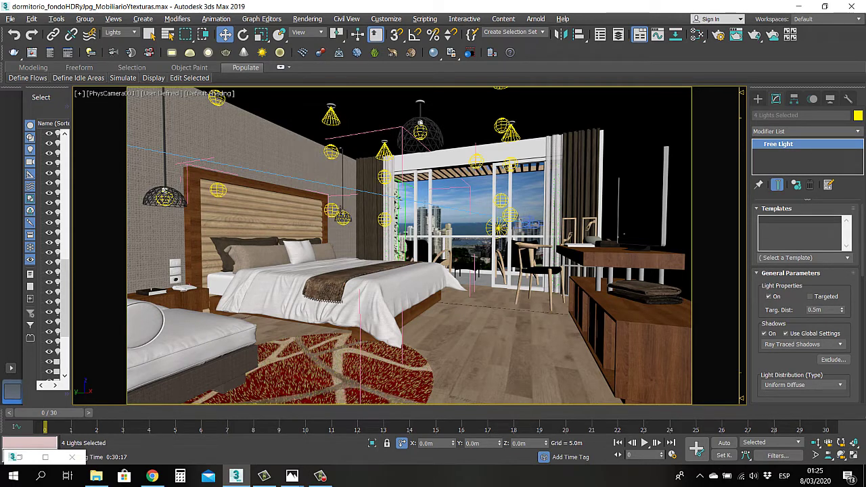
- Select the spherical free light below the spotlight near the headboard and examine its distribution type, color and intensity
{"action": "left_click", "coordinate": [330, 150]}
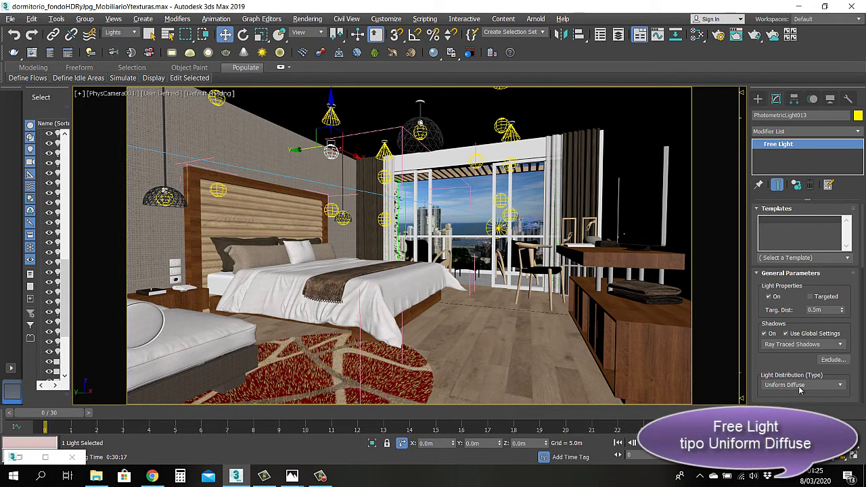
{"action": "scroll", "coordinate": [798, 351], "scroll_direction": "down", "scroll_amount": 1}
{"action": "scroll", "coordinate": [790, 310], "scroll_direction": "down", "scroll_amount": 2}
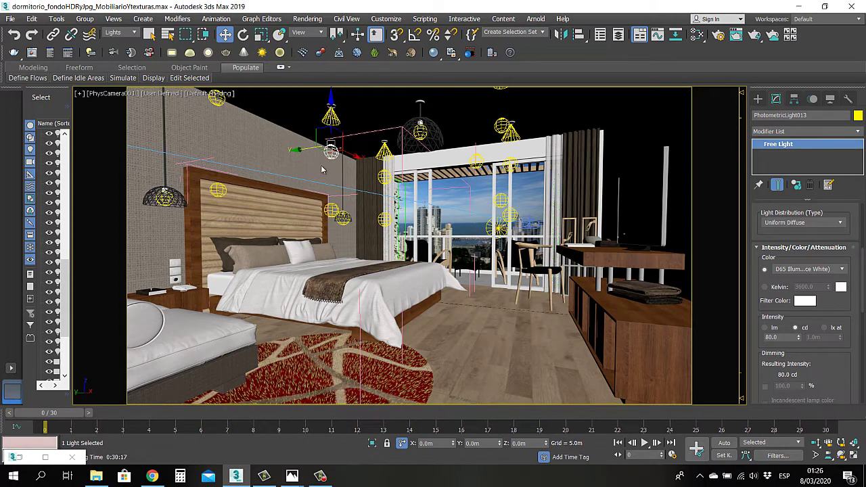
- Deselect the light, show all four viewports with the Top view enlarged, and maximize the Top view to examine the light layout
{"action": "left_click", "coordinate": [287, 137]}
{"action": "key", "text": "alt+w"}
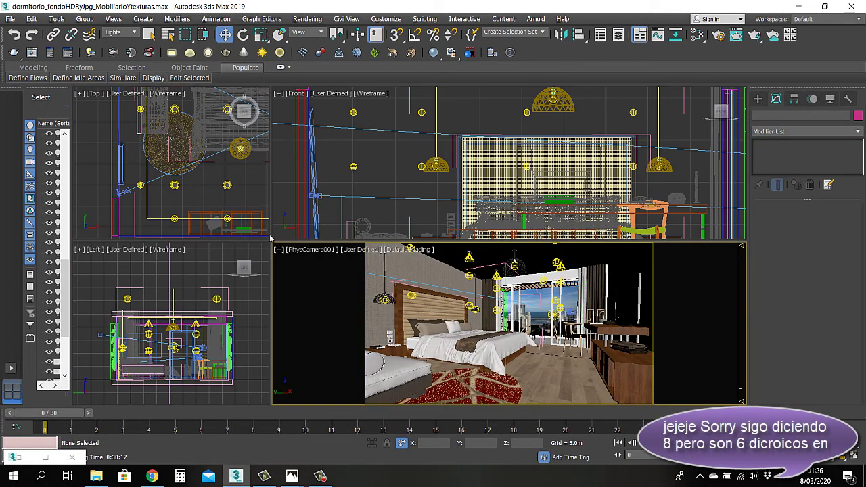
{"action": "left_click_drag", "start_coordinate": [270, 242], "coordinate": [351, 303]}
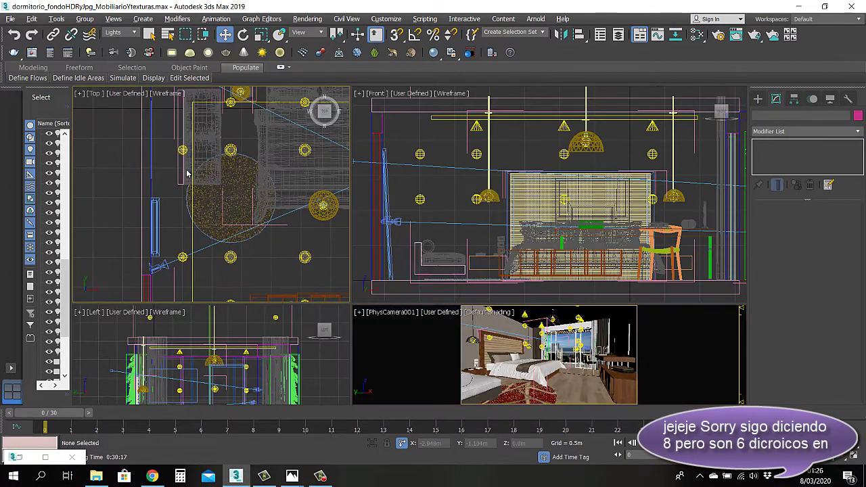
{"action": "scroll", "coordinate": [212, 174], "scroll_direction": "down", "scroll_amount": 6}
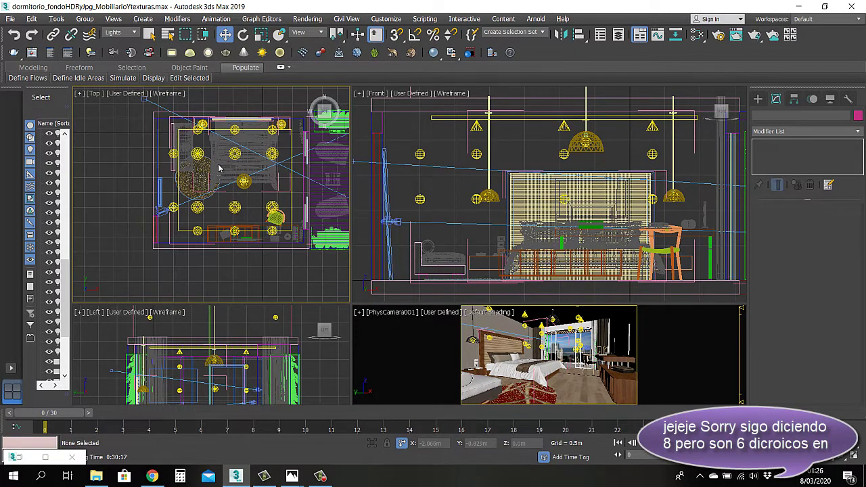
{"action": "scroll", "coordinate": [212, 174], "scroll_direction": "up", "scroll_amount": 5}
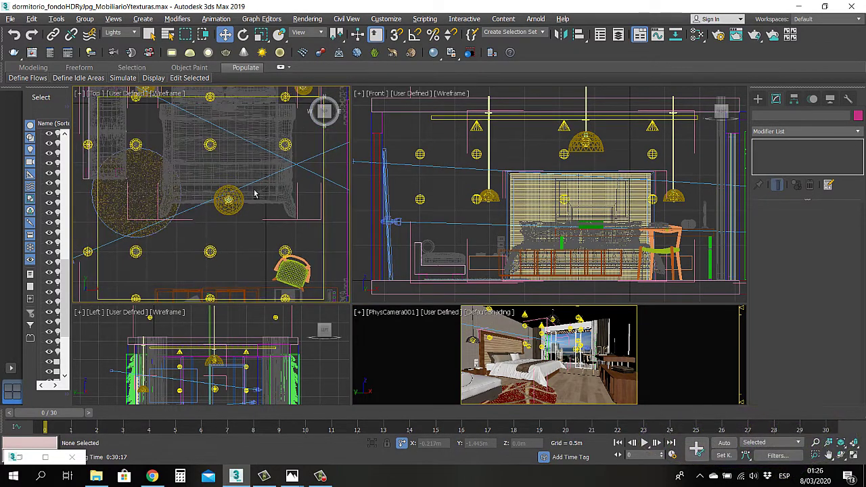
{"action": "key", "text": "alt+w"}
{"action": "scroll", "coordinate": [344, 194], "scroll_direction": "down", "scroll_amount": 3}
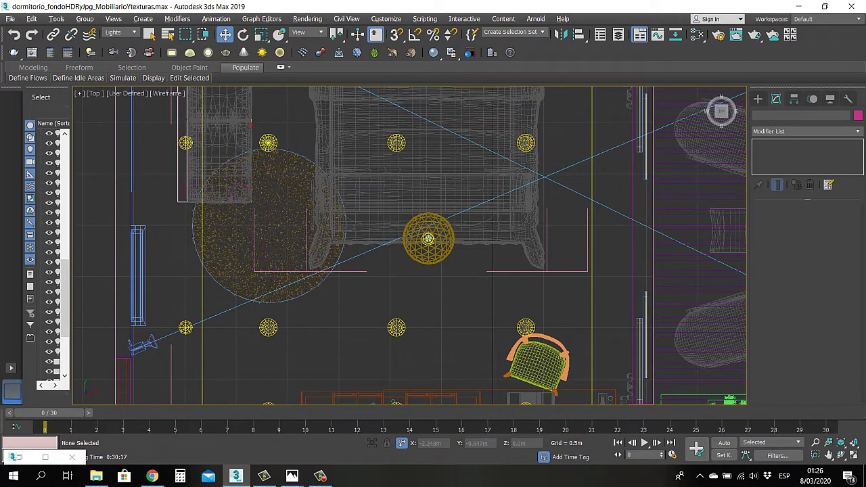
- Examine the rows of inner ceiling lights in the Top view, restore the four viewports, and check the outermost upper and lower lights in the Front view
{"action": "left_click_drag", "start_coordinate": [251, 124], "coordinate": [550, 166]}
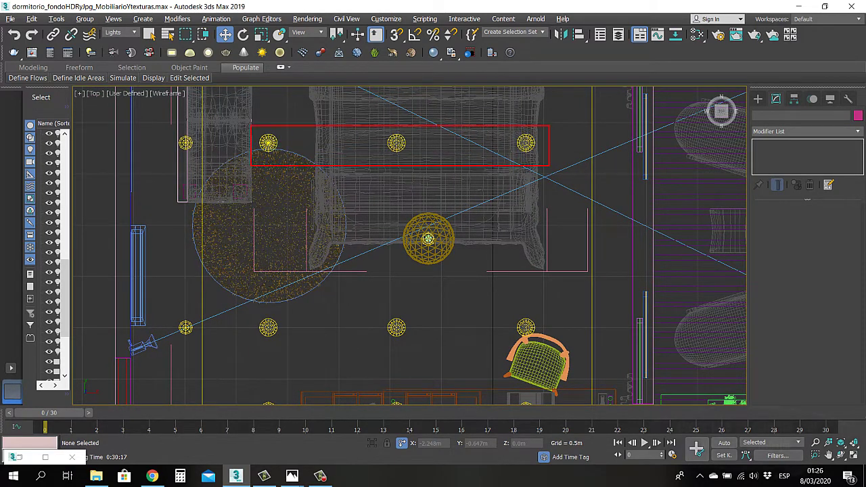
{"action": "left_click_drag", "start_coordinate": [252, 312], "coordinate": [539, 344]}
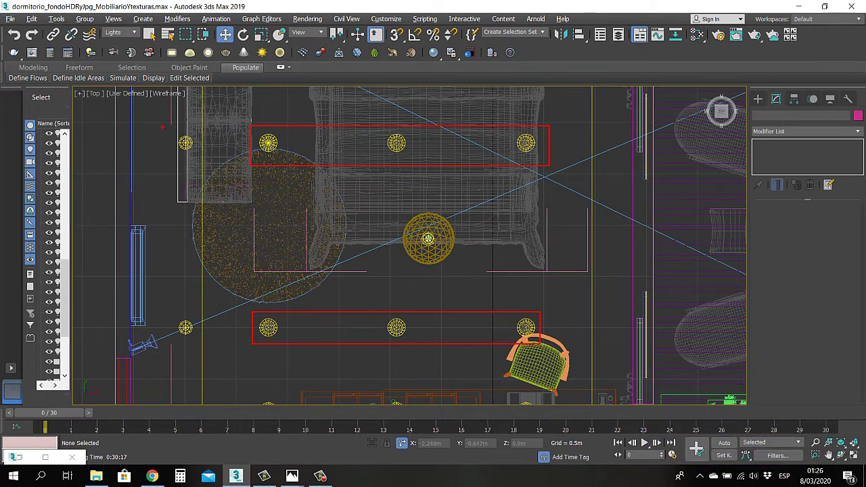
{"action": "left_click_drag", "start_coordinate": [163, 127], "coordinate": [204, 160]}
{"action": "left_click_drag", "start_coordinate": [167, 305], "coordinate": [212, 352]}
{"action": "key", "text": "Escape"}
{"action": "key", "text": "alt+w"}
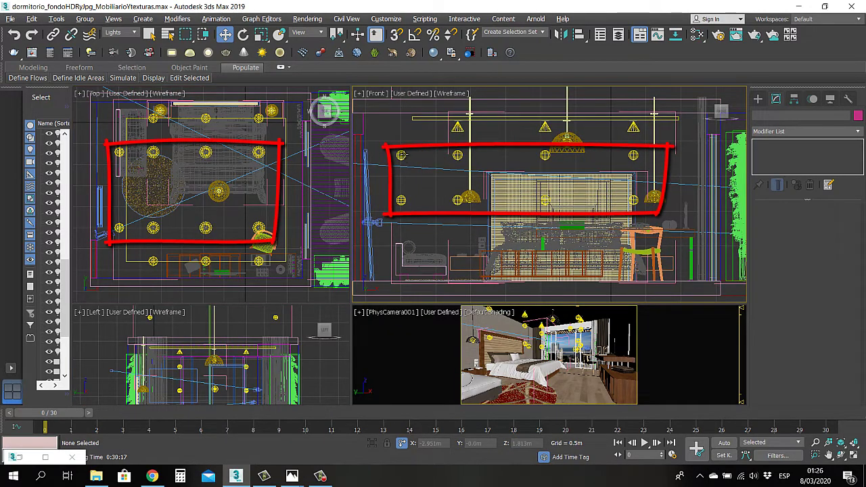
{"action": "left_click", "coordinate": [400, 154]}
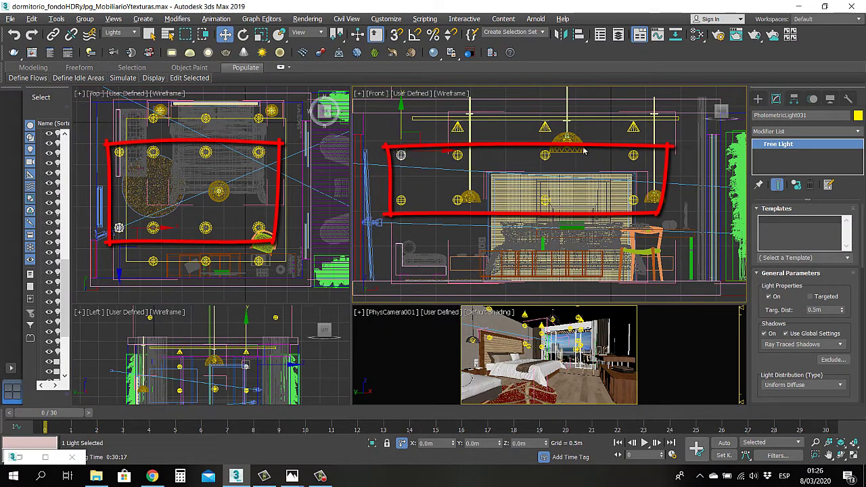
{"action": "left_click", "coordinate": [402, 202]}
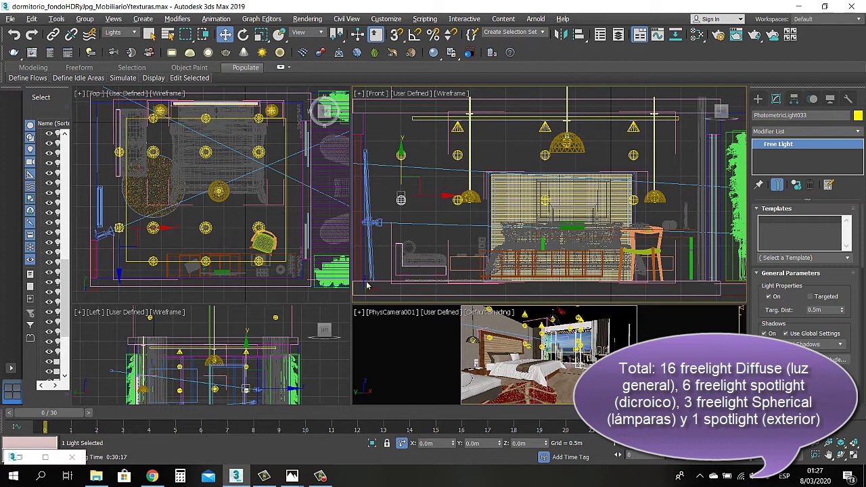
- Enlarge the camera view, examine the parameters of the lower free light near the headboard, and enlarge the Top and Front views again
{"action": "left_click_drag", "start_coordinate": [350, 302], "coordinate": [211, 149]}
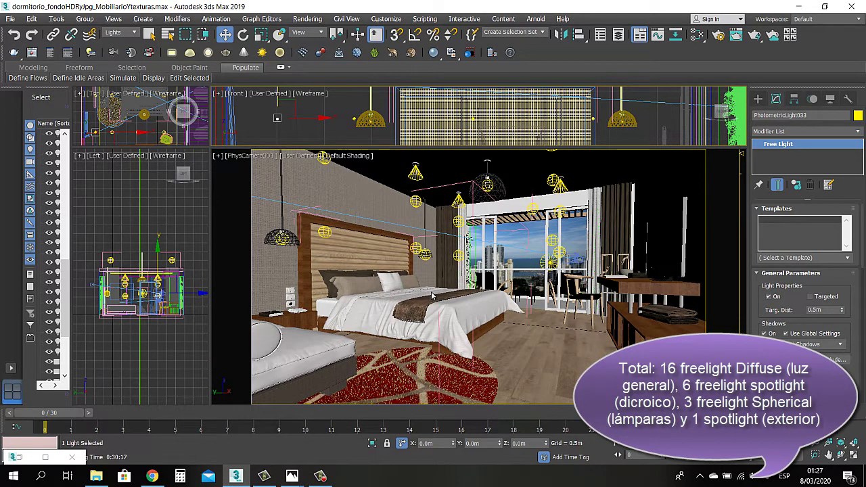
{"action": "left_click", "coordinate": [416, 249]}
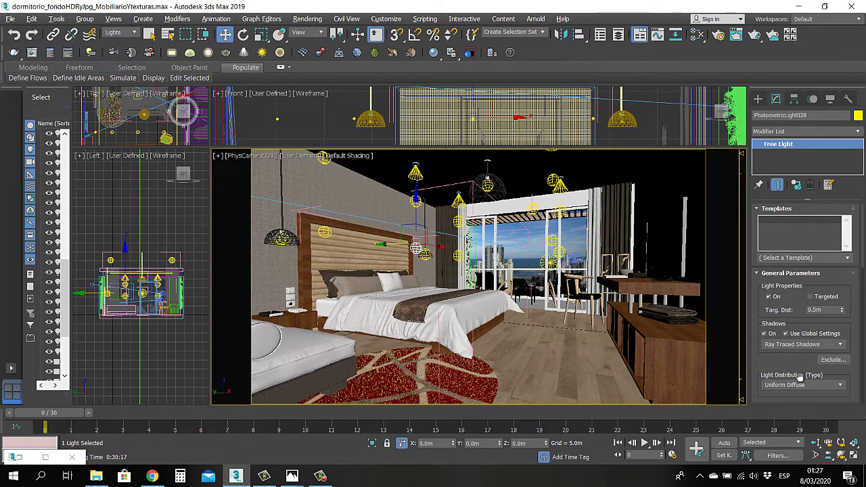
{"action": "left_click_drag", "start_coordinate": [800, 362], "coordinate": [805, 224]}
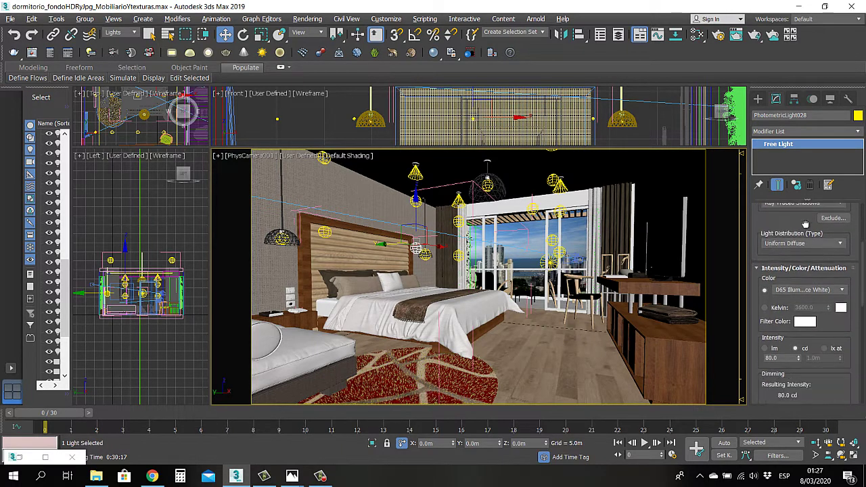
{"action": "left_click_drag", "start_coordinate": [799, 257], "coordinate": [796, 411]}
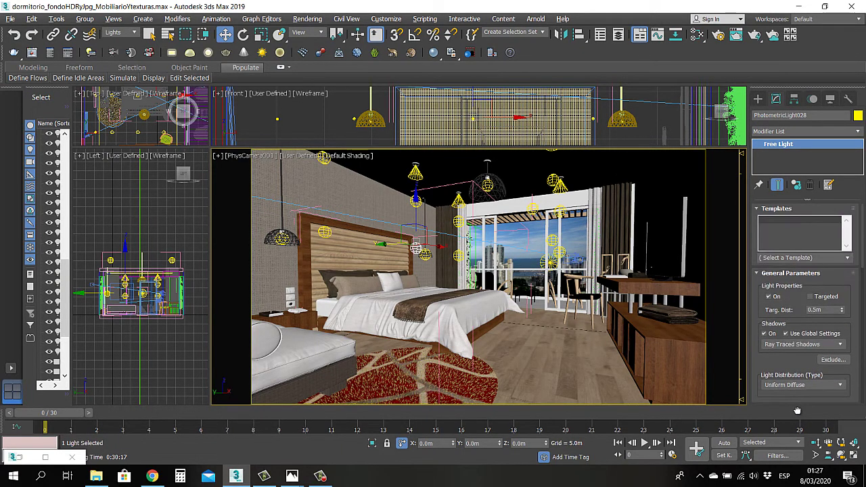
{"action": "double_click", "coordinate": [828, 309]}
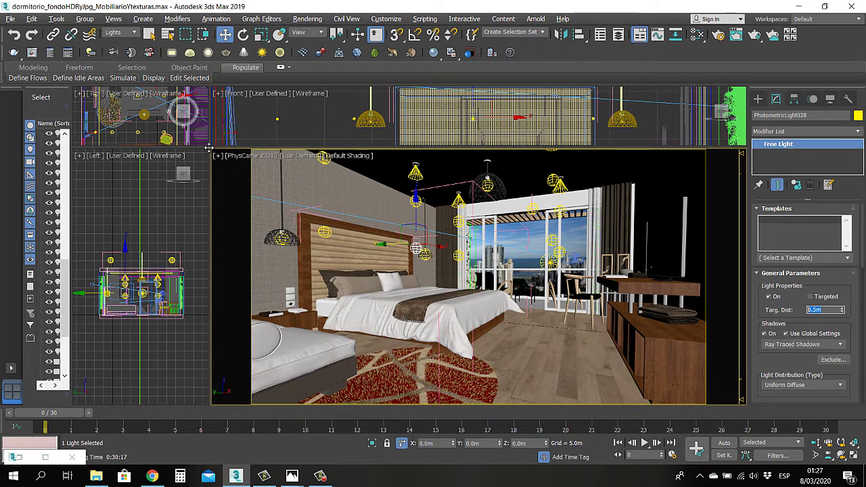
{"action": "left_click_drag", "start_coordinate": [210, 148], "coordinate": [431, 330]}
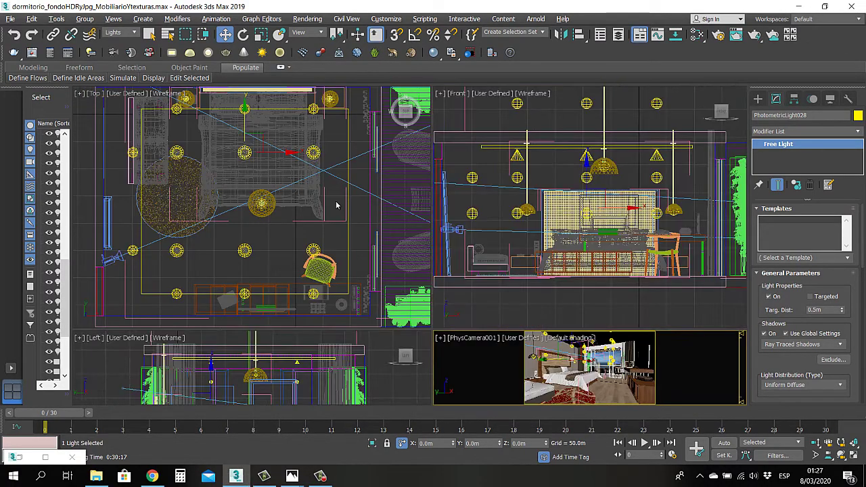
- Examine the area surrounding the bedroom in the Top view, including the empty space behind the headboard wall
{"action": "scroll", "coordinate": [337, 203], "scroll_direction": "up", "scroll_amount": 6}
{"action": "scroll", "coordinate": [327, 202], "scroll_direction": "up", "scroll_amount": 3}
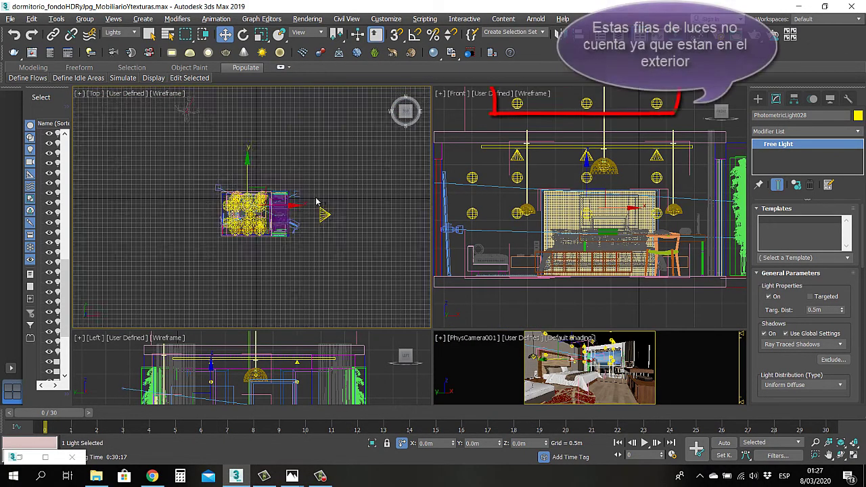
{"action": "scroll", "coordinate": [360, 179], "scroll_direction": "down", "scroll_amount": 2}
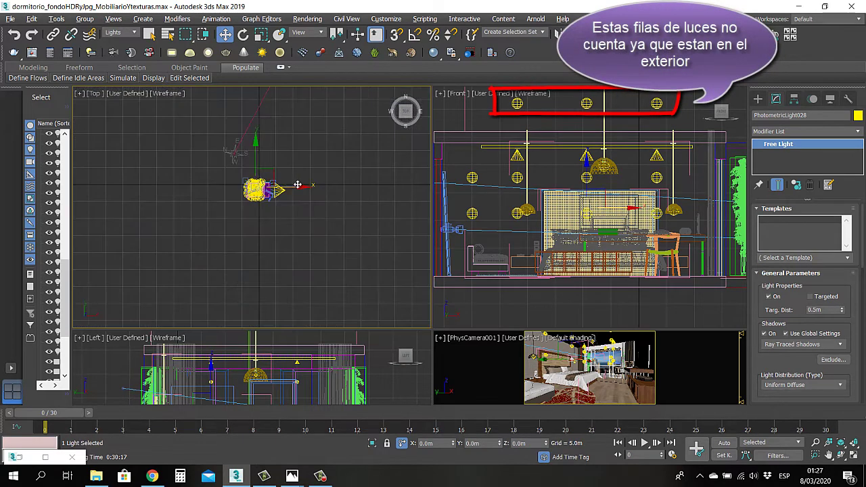
{"action": "scroll", "coordinate": [360, 178], "scroll_direction": "up", "scroll_amount": 2}
{"action": "scroll", "coordinate": [325, 203], "scroll_direction": "down", "scroll_amount": 2}
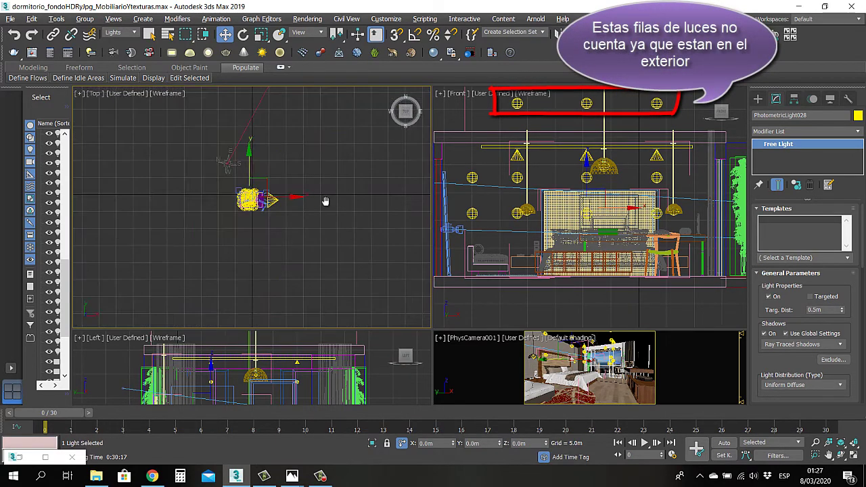
{"action": "scroll", "coordinate": [276, 173], "scroll_direction": "down", "scroll_amount": 1}
{"action": "scroll", "coordinate": [236, 169], "scroll_direction": "up", "scroll_amount": 1}
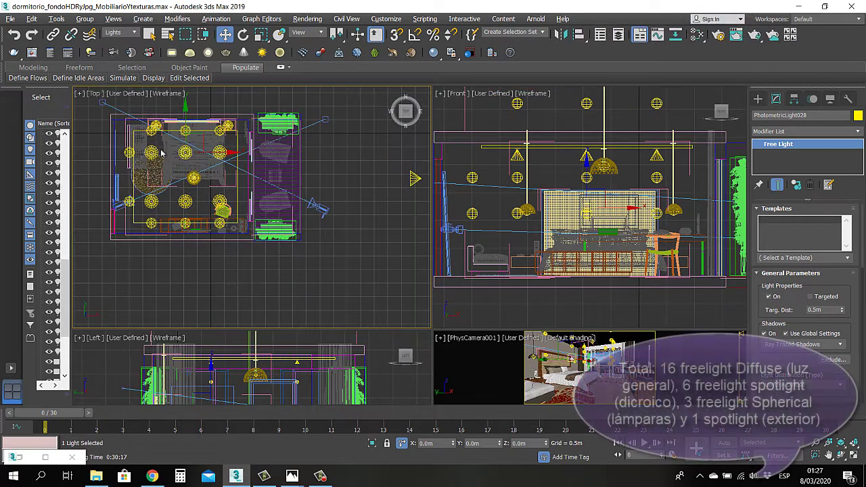
{"action": "key", "text": "alt+q"}
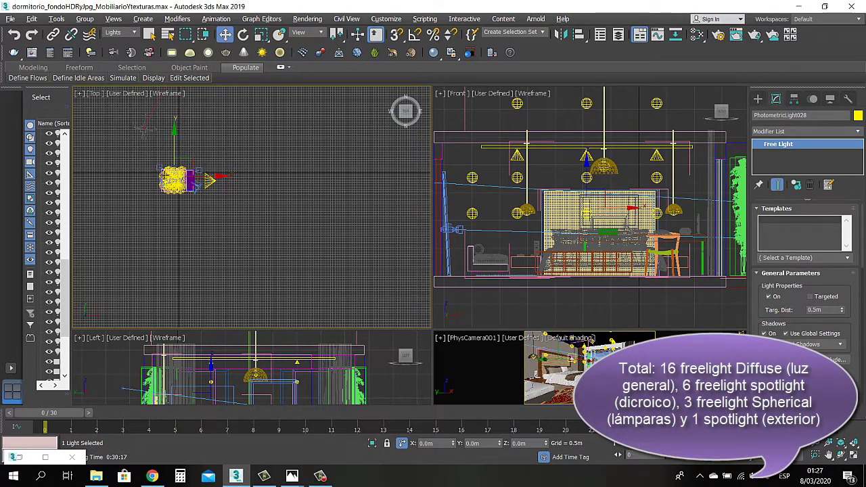
{"action": "key", "text": "alt+q"}
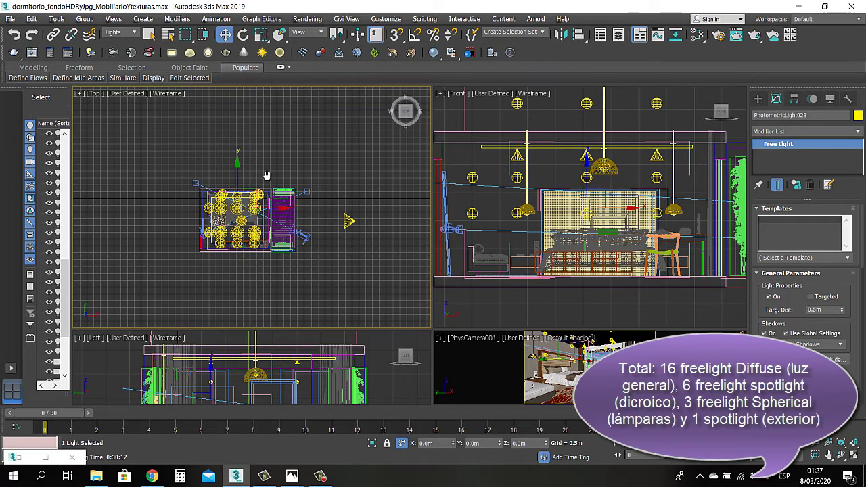
{"action": "middle_click_drag", "start_coordinate": [266, 175], "coordinate": [262, 214]}
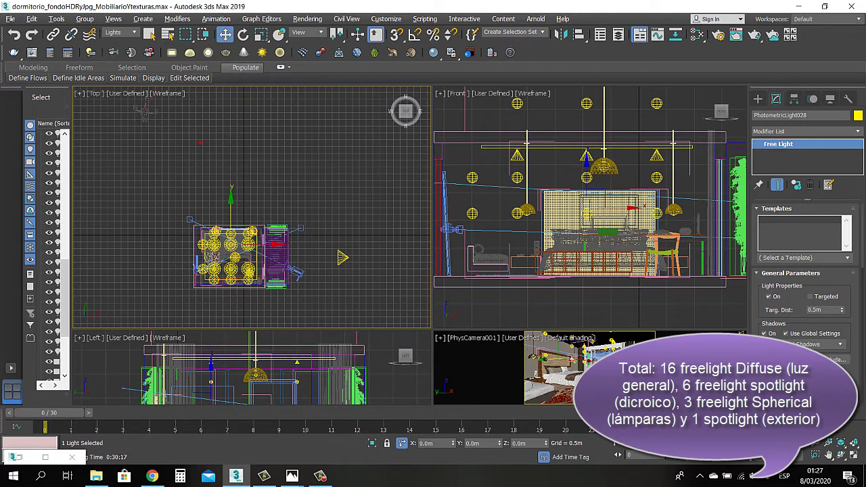
{"action": "left_click_drag", "start_coordinate": [199, 142], "coordinate": [281, 171]}
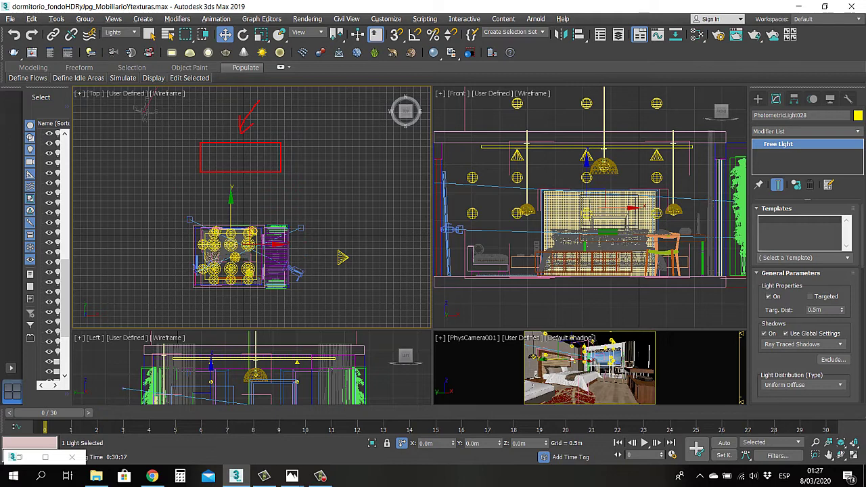
{"action": "middle_click_drag", "start_coordinate": [330, 206], "coordinate": [297, 181]}
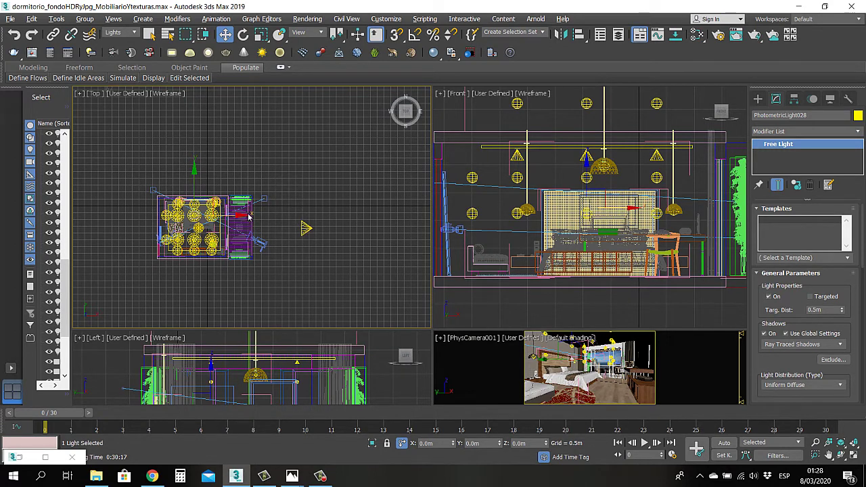
- Examine the curved backdrop in front of the terrace in the Top view, clear the light selection, and return to the room
{"action": "scroll", "coordinate": [248, 226], "scroll_direction": "down", "scroll_amount": 5}
{"action": "middle_click_drag", "start_coordinate": [375, 228], "coordinate": [341, 243]}
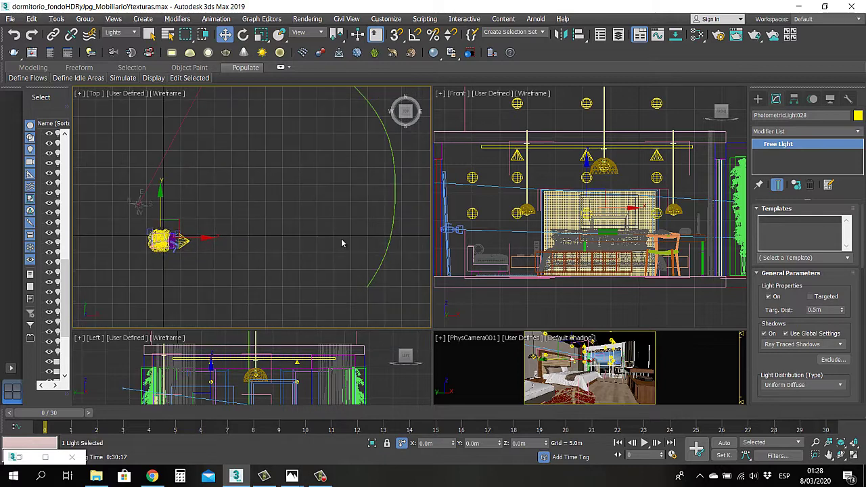
{"action": "left_click", "coordinate": [394, 166]}
{"action": "left_click_drag", "start_coordinate": [405, 150], "coordinate": [363, 192]}
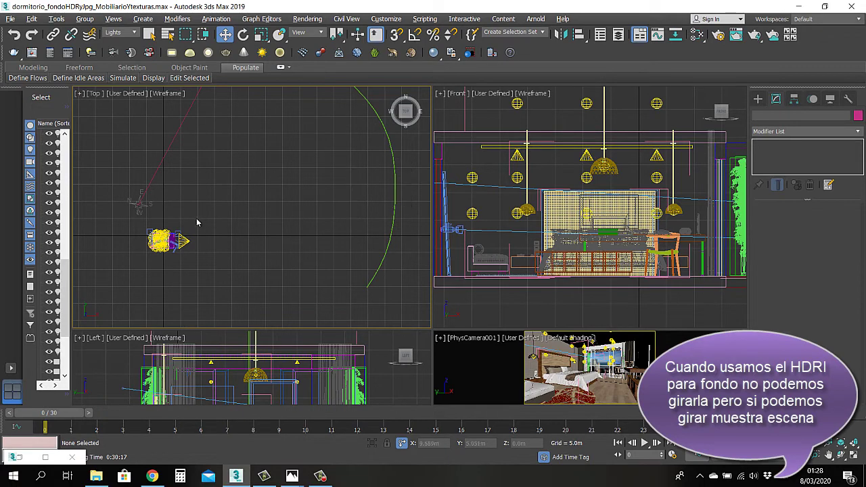
{"action": "scroll", "coordinate": [179, 227], "scroll_direction": "up", "scroll_amount": 10}
{"action": "middle_click_drag", "start_coordinate": [216, 215], "coordinate": [260, 219]}
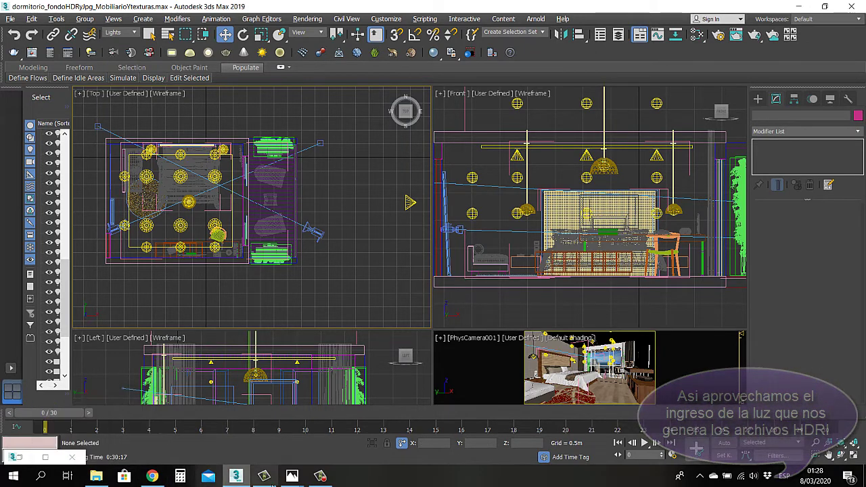
- Switch to Photos, examine the light entering by the balcony in the test render prueba3_8.jpg, and return to 3ds Max
{"action": "mouse_move", "coordinate": [291, 476]}
{"action": "left_click", "coordinate": [357, 433]}
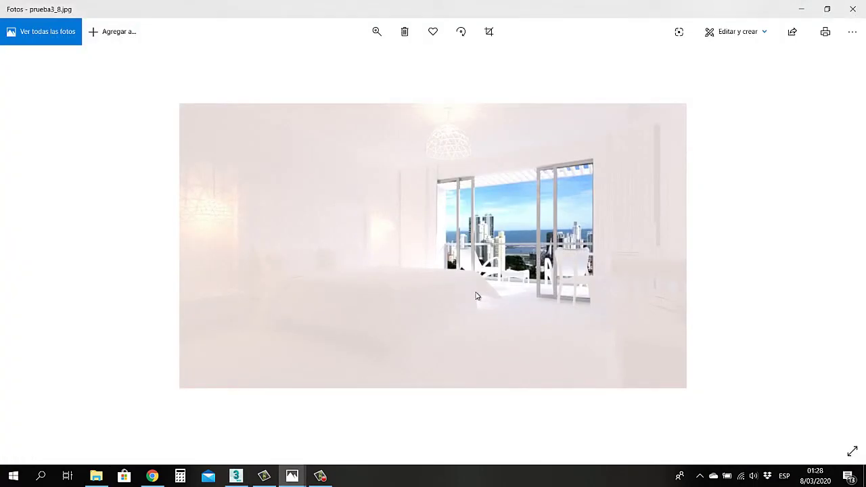
{"action": "left_click_drag", "start_coordinate": [422, 252], "coordinate": [536, 317]}
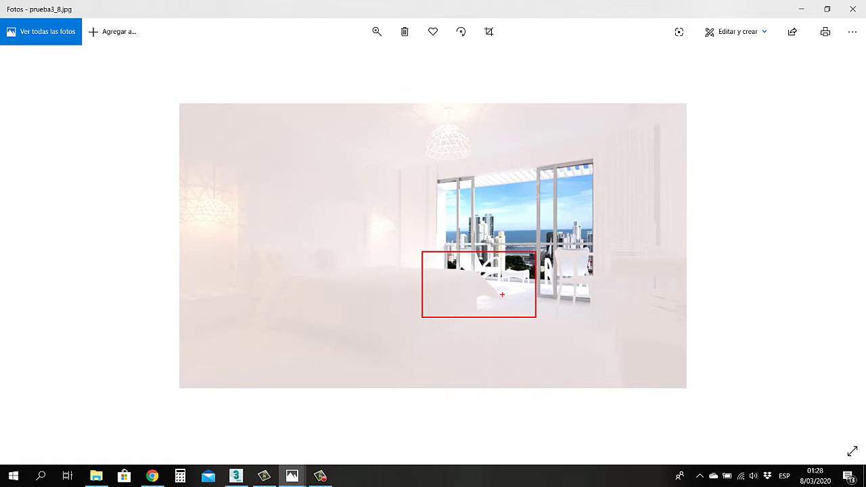
{"action": "key", "text": "Escape"}
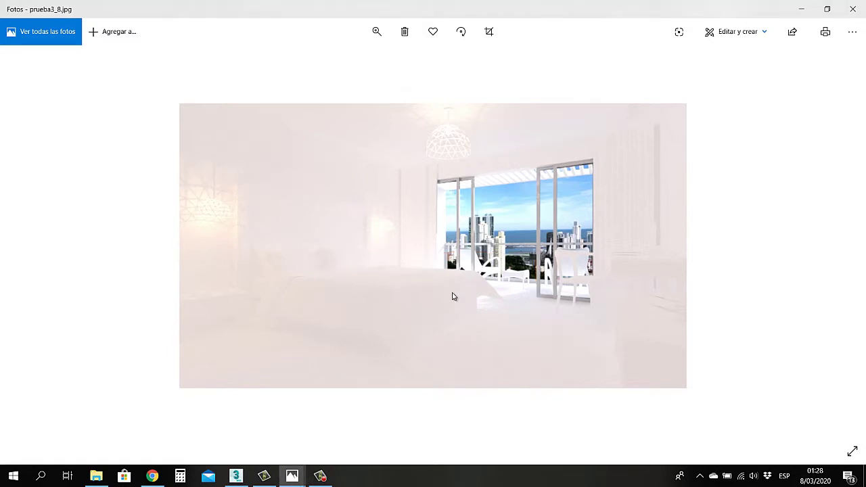
{"action": "left_click", "coordinate": [795, 10]}
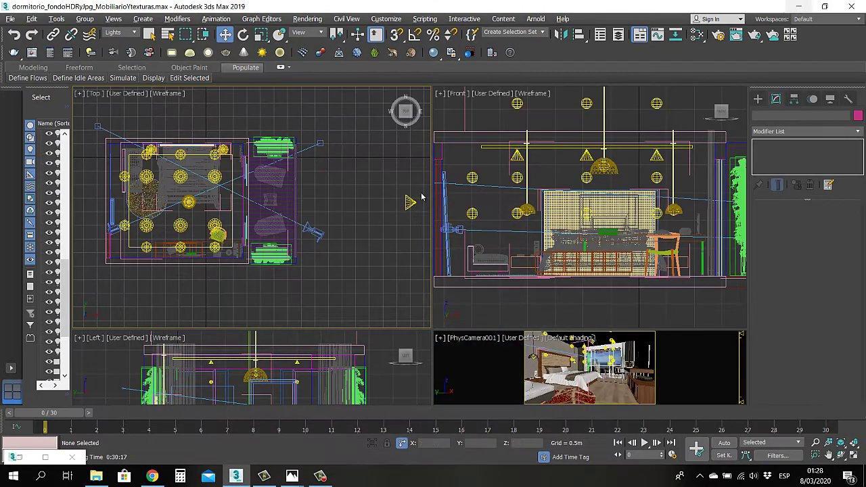
- Select the exterior spotlight facing the terrace in the Top view and examine its position and light cone relative to the room
{"action": "scroll", "coordinate": [322, 213], "scroll_direction": "down", "scroll_amount": 5}
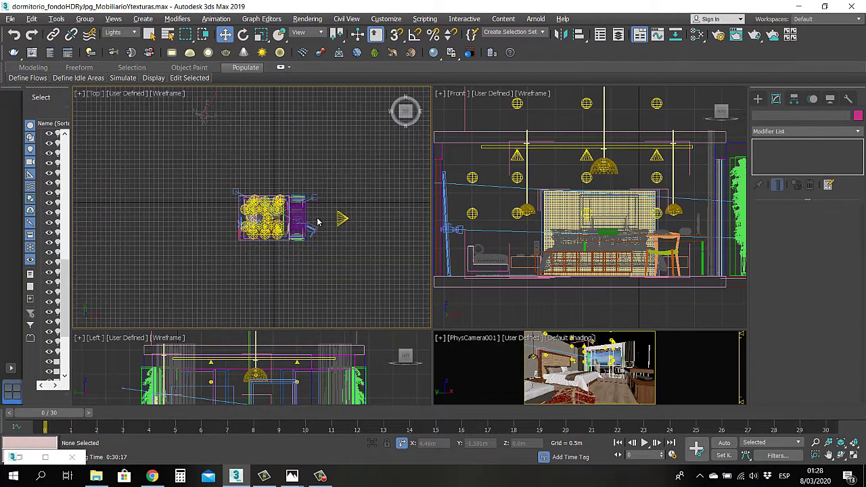
{"action": "scroll", "coordinate": [339, 215], "scroll_direction": "up", "scroll_amount": 3}
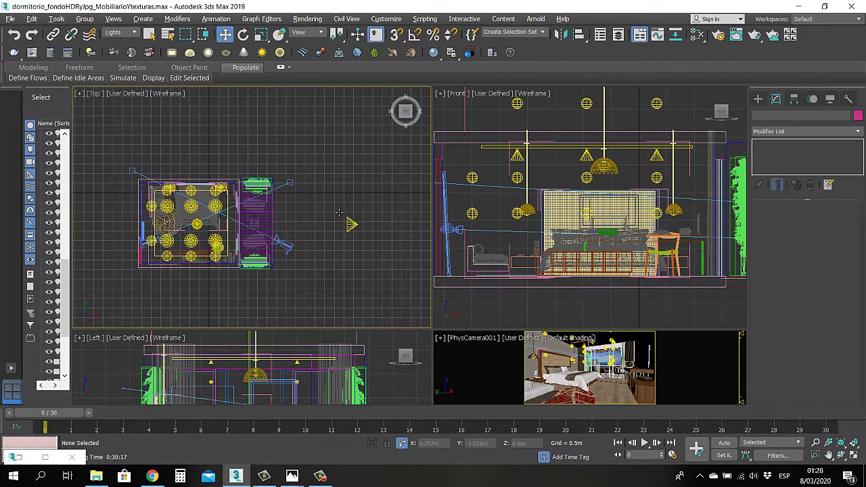
{"action": "scroll", "coordinate": [338, 216], "scroll_direction": "down", "scroll_amount": 3}
{"action": "scroll", "coordinate": [329, 223], "scroll_direction": "up", "scroll_amount": 2}
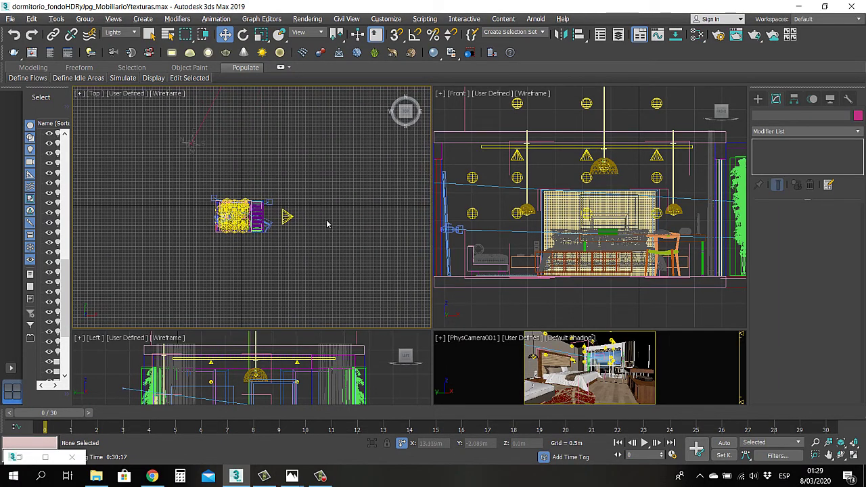
{"action": "scroll", "coordinate": [262, 225], "scroll_direction": "up", "scroll_amount": 4}
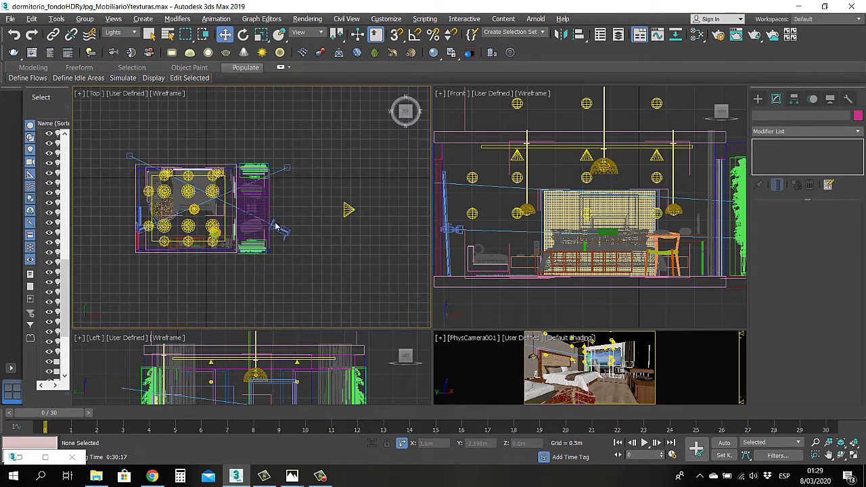
{"action": "scroll", "coordinate": [284, 228], "scroll_direction": "down", "scroll_amount": 4}
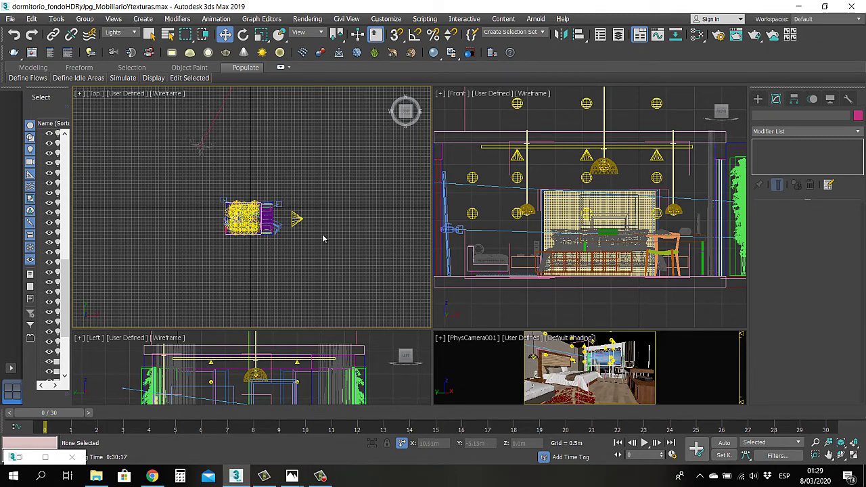
{"action": "scroll", "coordinate": [310, 226], "scroll_direction": "up", "scroll_amount": 4}
{"action": "left_click", "coordinate": [287, 214]}
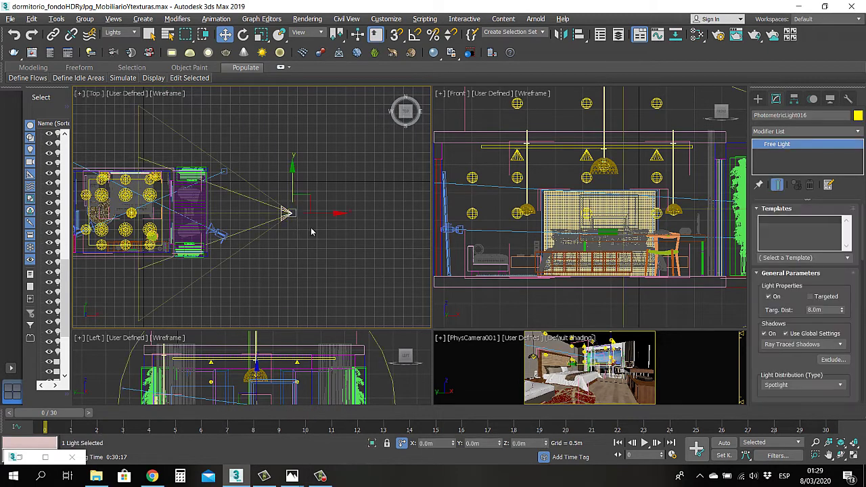
{"action": "middle_click_drag", "start_coordinate": [277, 226], "coordinate": [274, 214]}
{"action": "scroll", "coordinate": [396, 199], "scroll_direction": "up", "scroll_amount": 2}
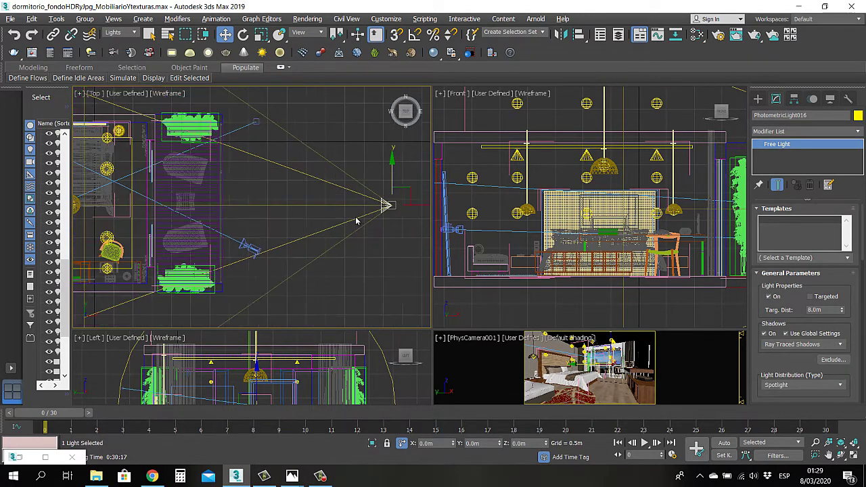
{"action": "scroll", "coordinate": [382, 207], "scroll_direction": "down", "scroll_amount": 2}
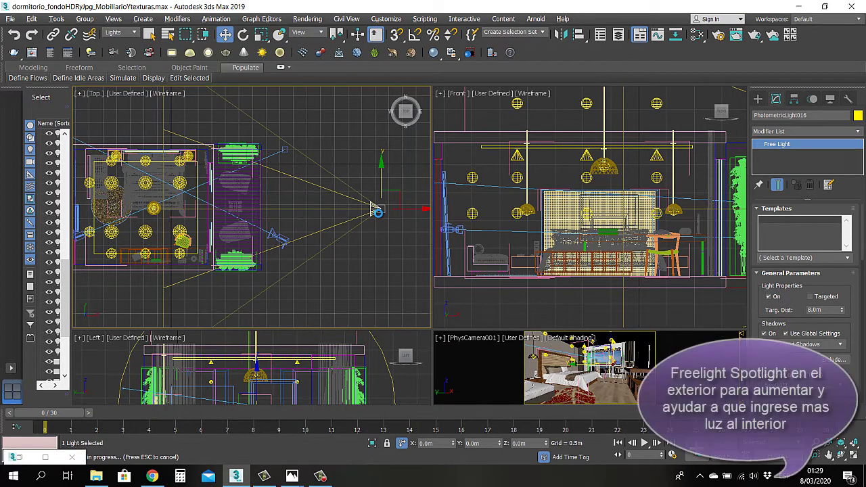
- Examine the exterior spotlight's light cone over the terrace and room in the Top view, and enlarge the camera viewport
{"action": "scroll", "coordinate": [377, 214], "scroll_direction": "down", "scroll_amount": 2}
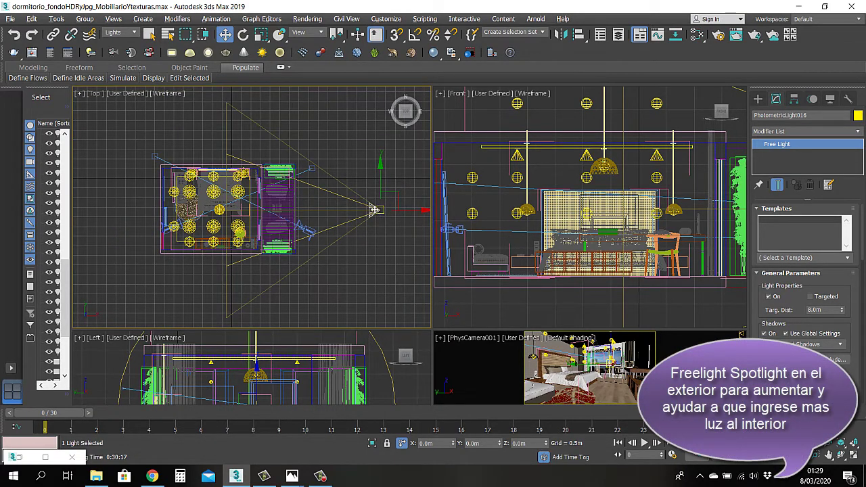
{"action": "scroll", "coordinate": [332, 201], "scroll_direction": "up", "scroll_amount": 2}
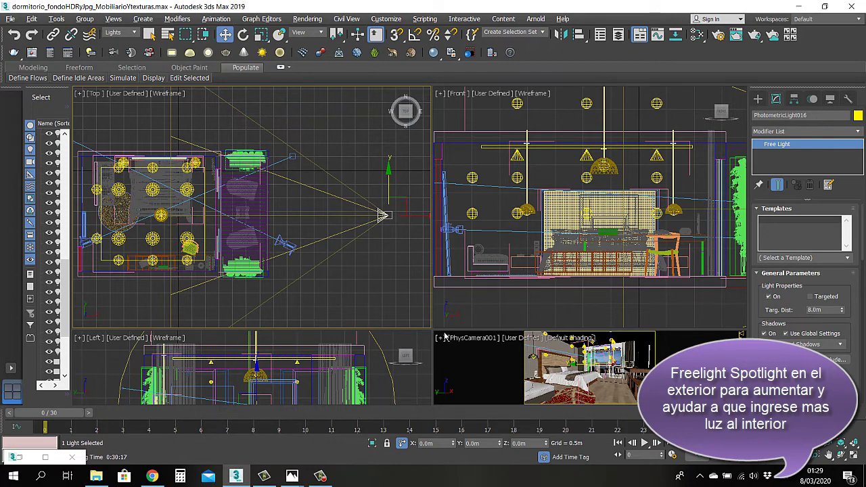
{"action": "left_click_drag", "start_coordinate": [431, 328], "coordinate": [466, 331]}
{"action": "scroll", "coordinate": [315, 225], "scroll_direction": "down", "scroll_amount": 2}
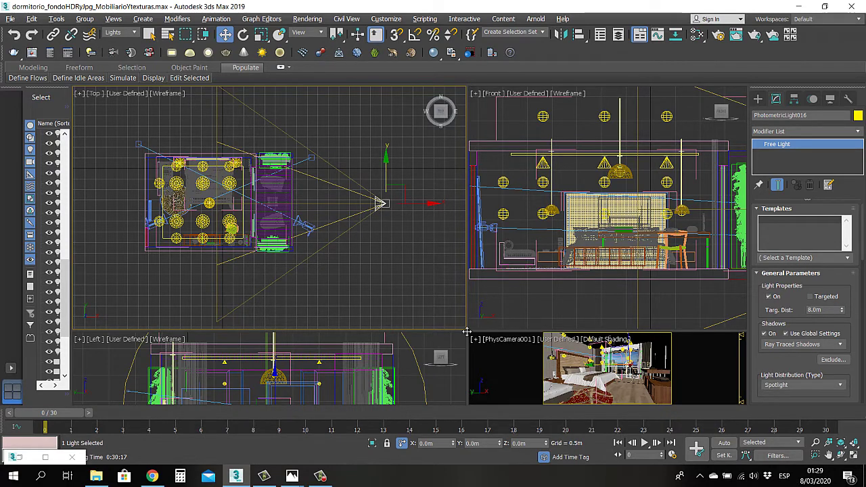
{"action": "left_click_drag", "start_coordinate": [467, 331], "coordinate": [460, 291]}
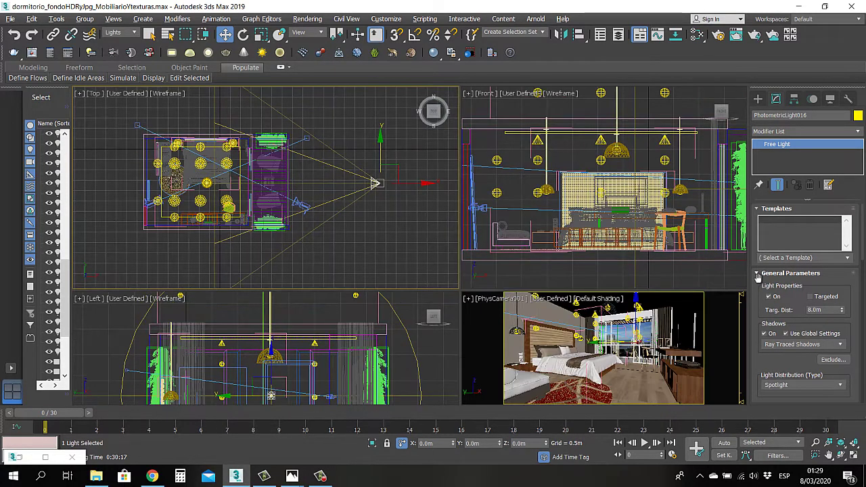
- Review the exterior spotlight's shadow type, distribution type and hotspot and falloff angles against its cone in the Top view
{"action": "scroll", "coordinate": [759, 291], "scroll_direction": "down", "scroll_amount": 4}
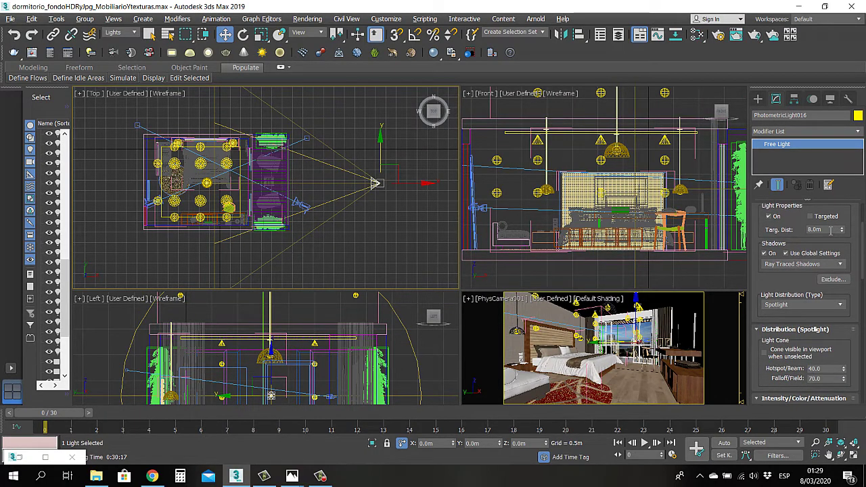
{"action": "left_click_drag", "start_coordinate": [774, 288], "coordinate": [786, 226]}
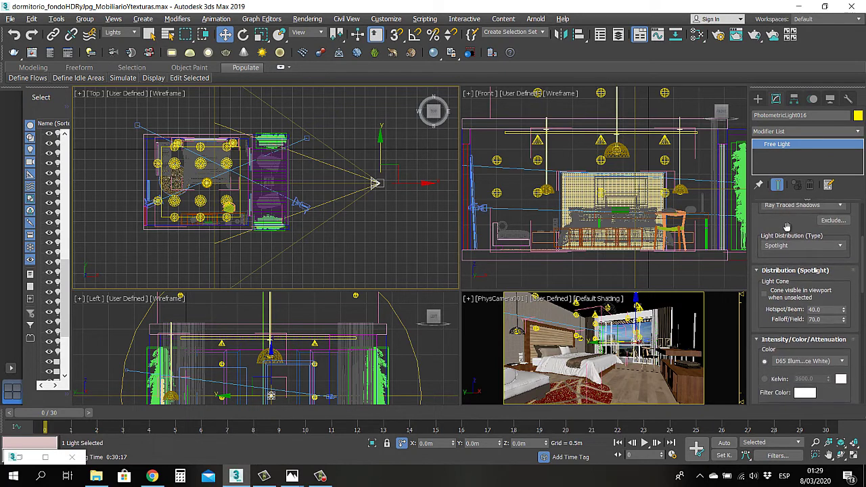
{"action": "left_click_drag", "start_coordinate": [761, 326], "coordinate": [761, 306]}
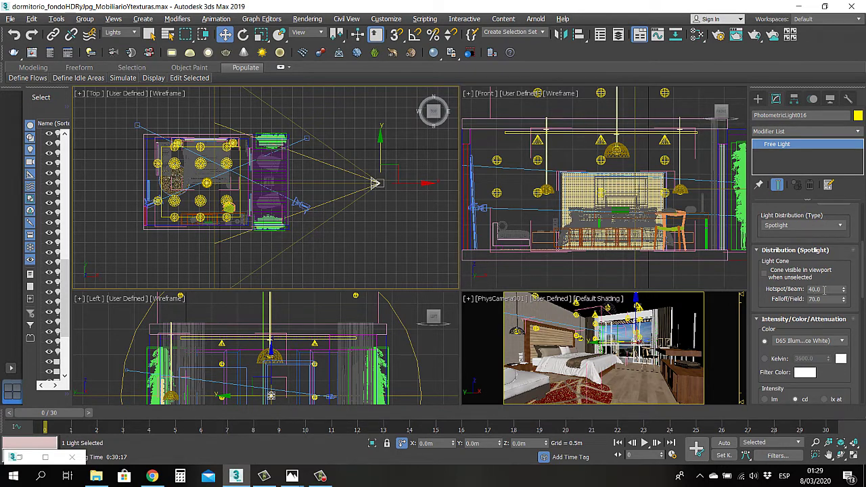
{"action": "scroll", "coordinate": [331, 177], "scroll_direction": "up", "scroll_amount": 1}
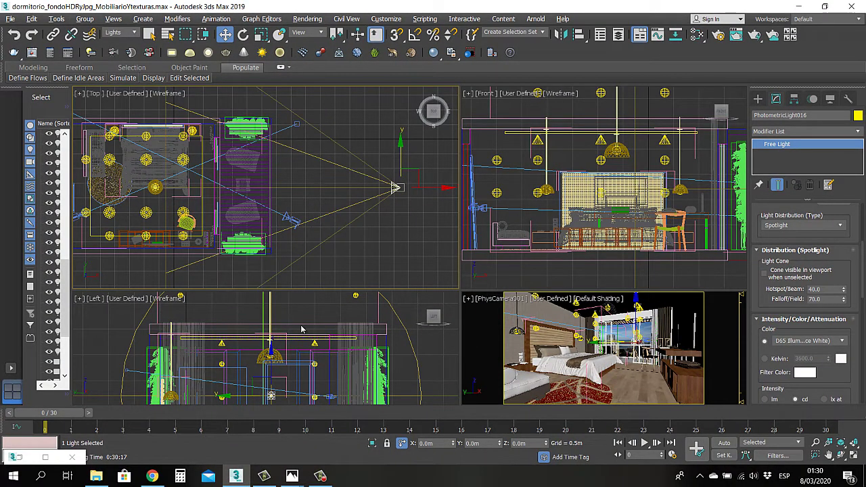
{"action": "scroll", "coordinate": [298, 172], "scroll_direction": "up", "scroll_amount": 1}
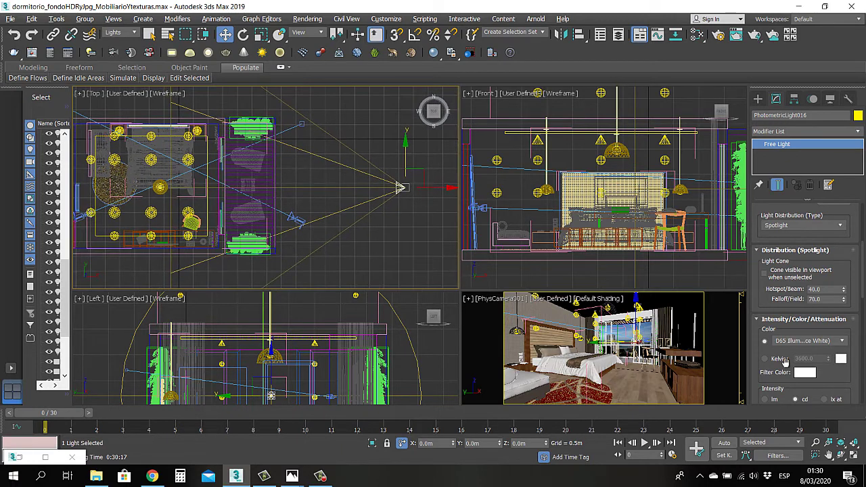
- Review the exterior spotlight's color, intensity, far attenuation and emitting shape
{"action": "scroll", "coordinate": [784, 338], "scroll_direction": "down", "scroll_amount": 3}
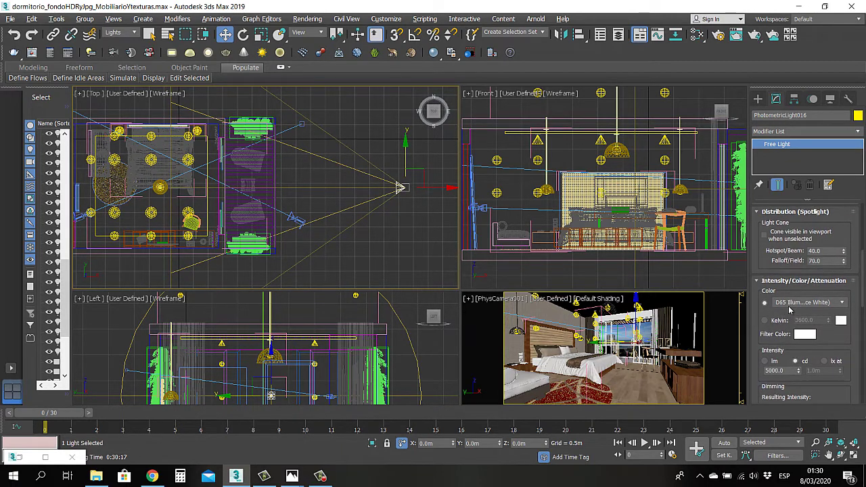
{"action": "scroll", "coordinate": [788, 308], "scroll_direction": "down", "scroll_amount": 5}
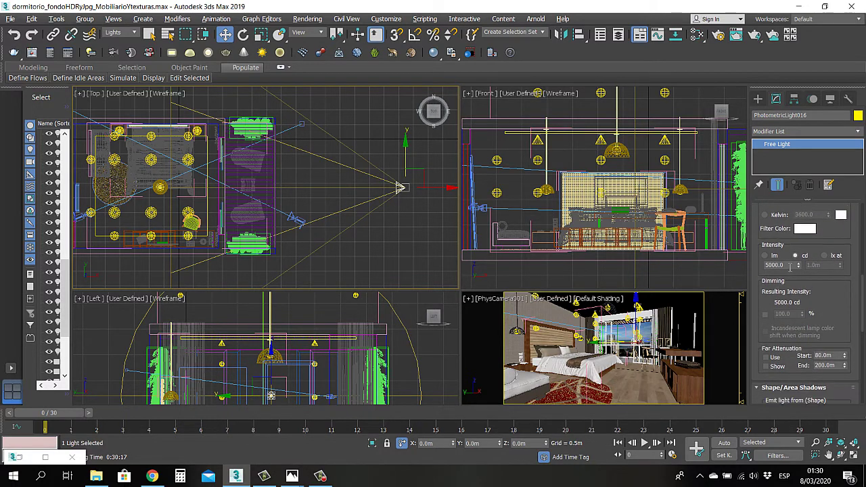
{"action": "double_click", "coordinate": [789, 266]}
{"action": "left_click_drag", "start_coordinate": [807, 290], "coordinate": [819, 240]}
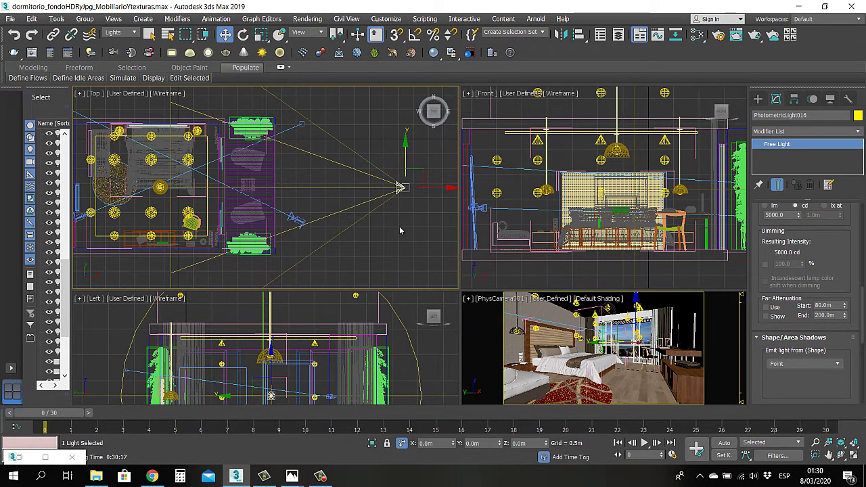
- Select an interior free light in the Front view and enlarge the camera viewport to examine the room's light layout
{"action": "right_click", "coordinate": [541, 314]}
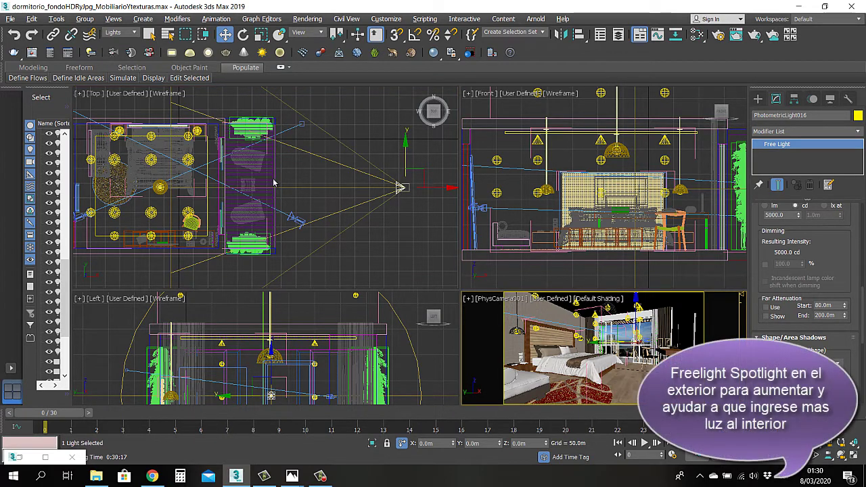
{"action": "scroll", "coordinate": [169, 199], "scroll_direction": "up", "scroll_amount": 5}
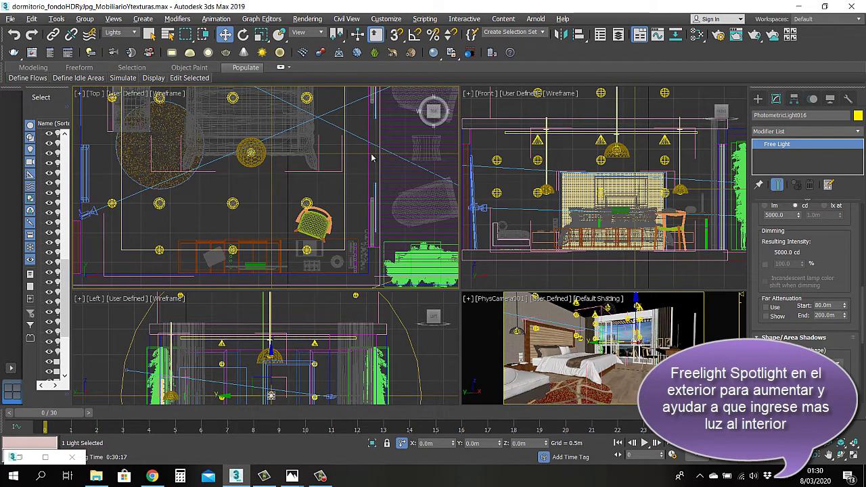
{"action": "left_click", "coordinate": [497, 193]}
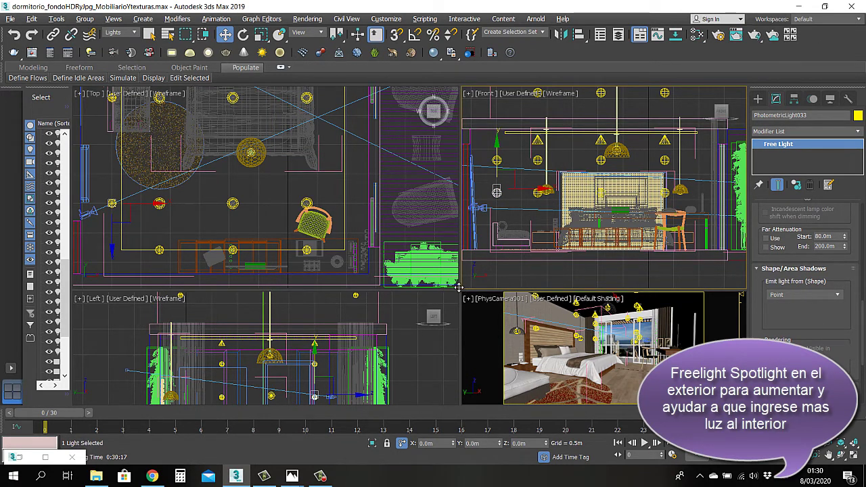
{"action": "left_click_drag", "start_coordinate": [465, 289], "coordinate": [411, 206]}
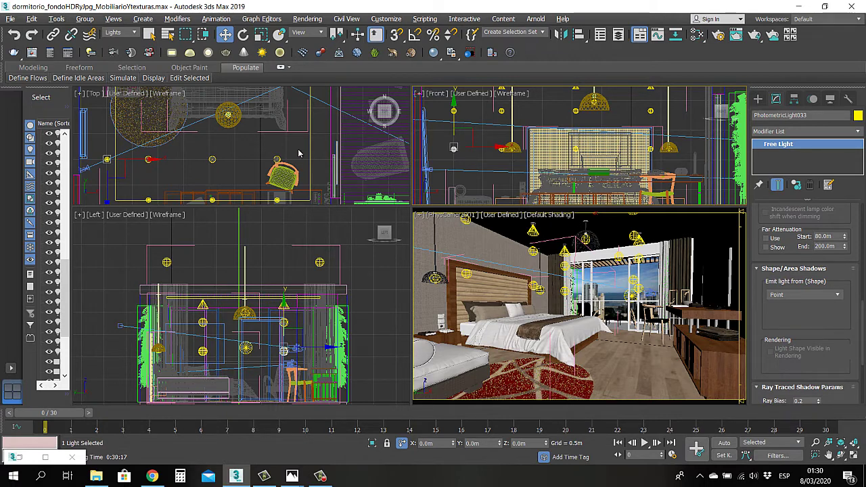
- Reselect the exterior spotlight in the Top view, examine how its cone covers the room in the Left view, and rebalance the viewports
{"action": "scroll", "coordinate": [271, 141], "scroll_direction": "down", "scroll_amount": 10}
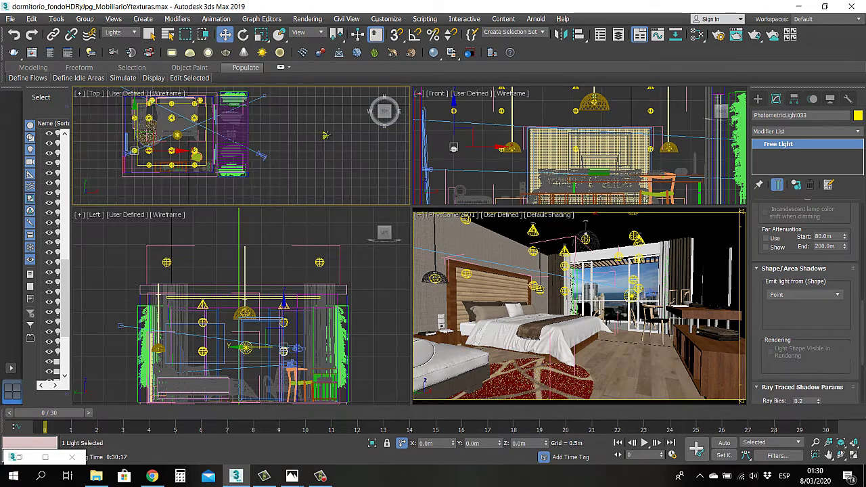
{"action": "left_click", "coordinate": [325, 135]}
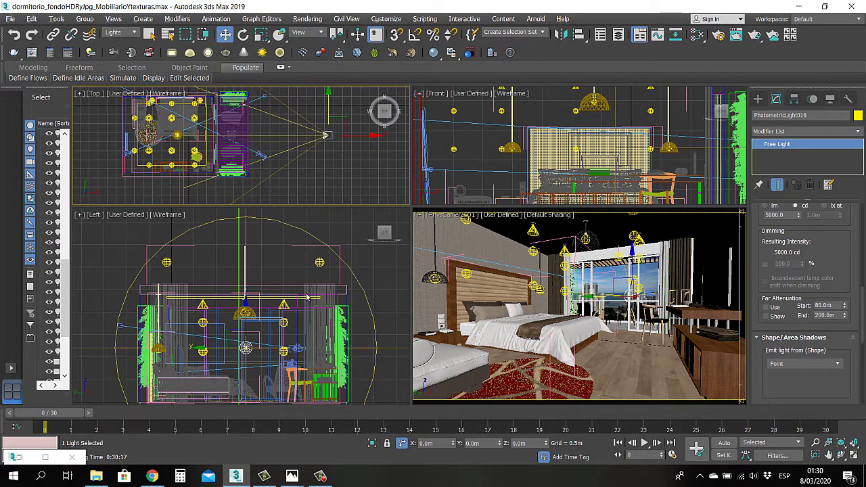
{"action": "scroll", "coordinate": [308, 294], "scroll_direction": "down", "scroll_amount": 5}
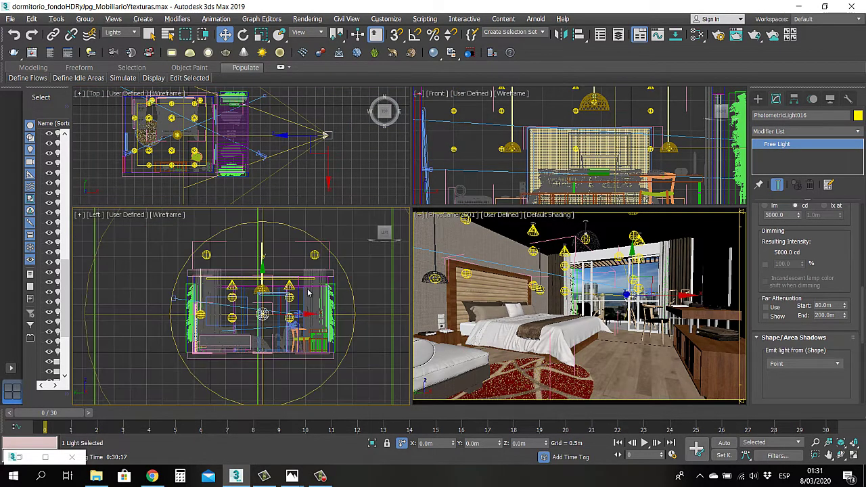
{"action": "scroll", "coordinate": [290, 294], "scroll_direction": "down", "scroll_amount": 1}
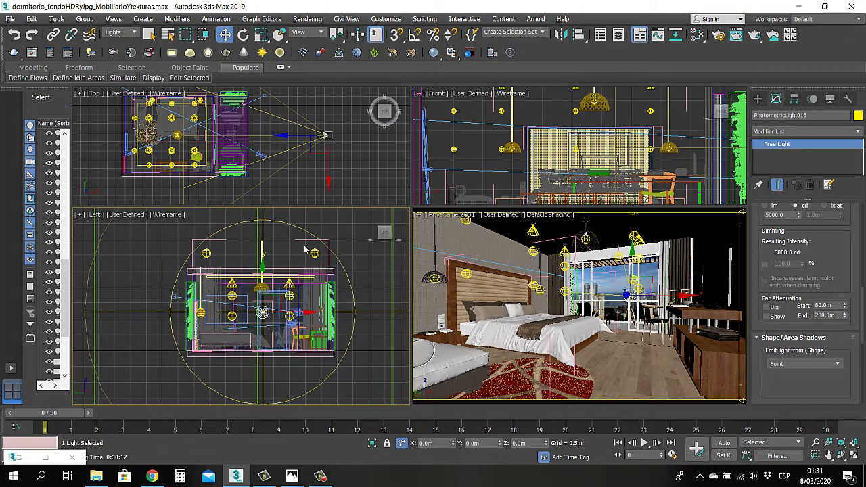
{"action": "scroll", "coordinate": [253, 301], "scroll_direction": "up", "scroll_amount": 3}
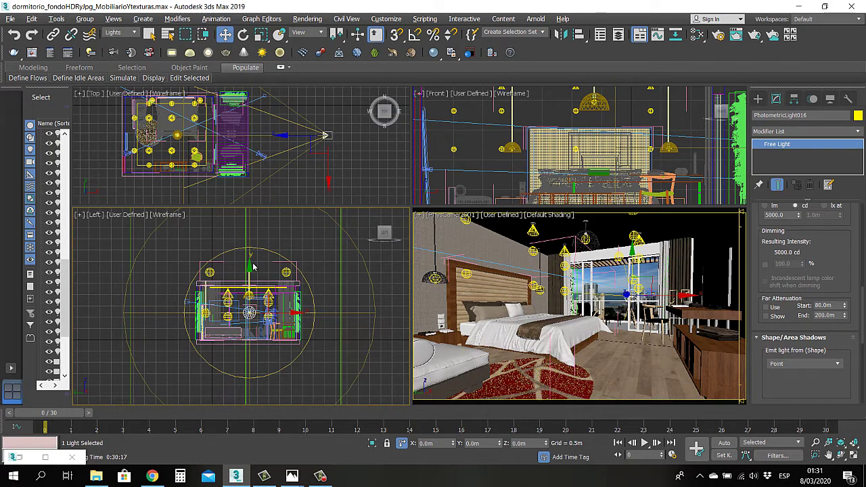
{"action": "middle_click_drag", "start_coordinate": [303, 269], "coordinate": [295, 276]}
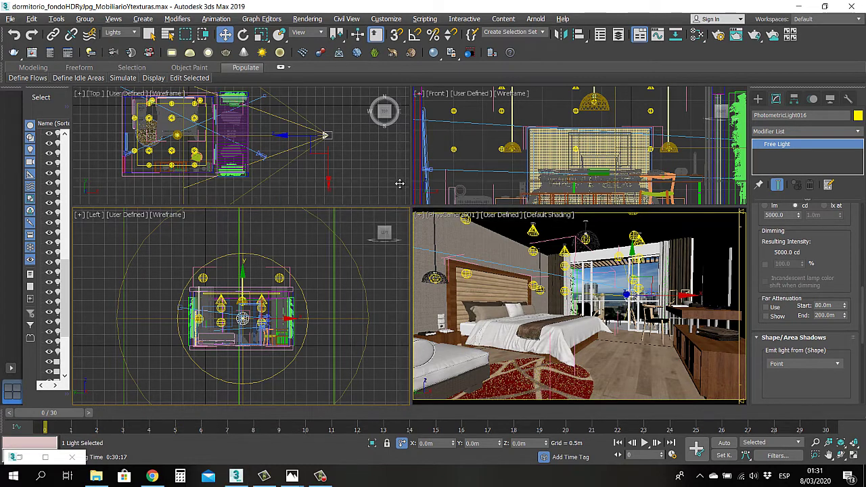
{"action": "left_click_drag", "start_coordinate": [405, 234], "coordinate": [418, 240]}
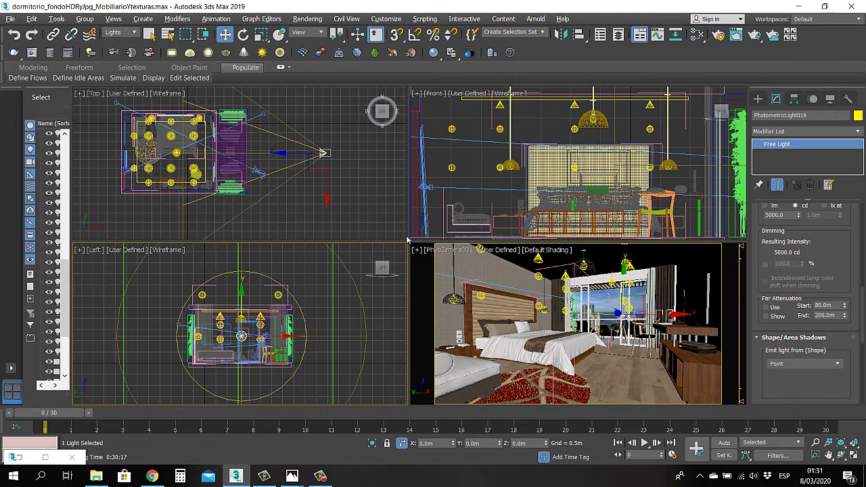
{"action": "left_click_drag", "start_coordinate": [408, 241], "coordinate": [406, 239]}
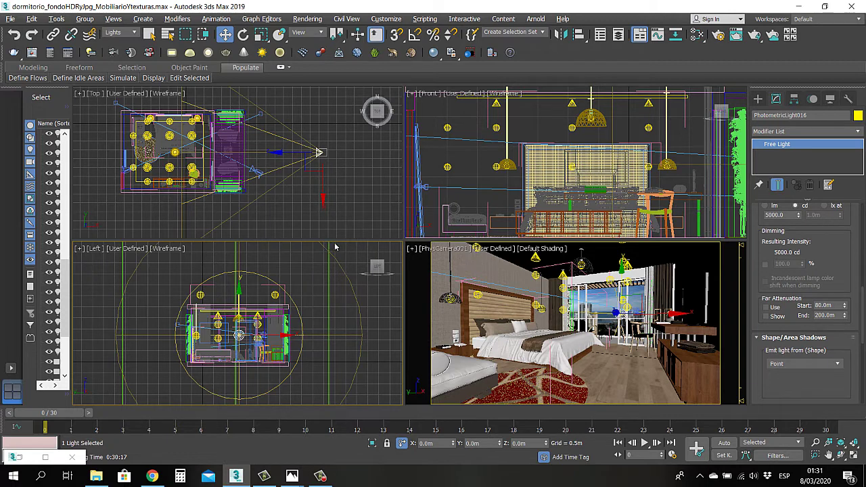
- Check and close the environment settings, and open the ART Renderer's render setup to review its quality and time limits
{"action": "key", "text": "8"}
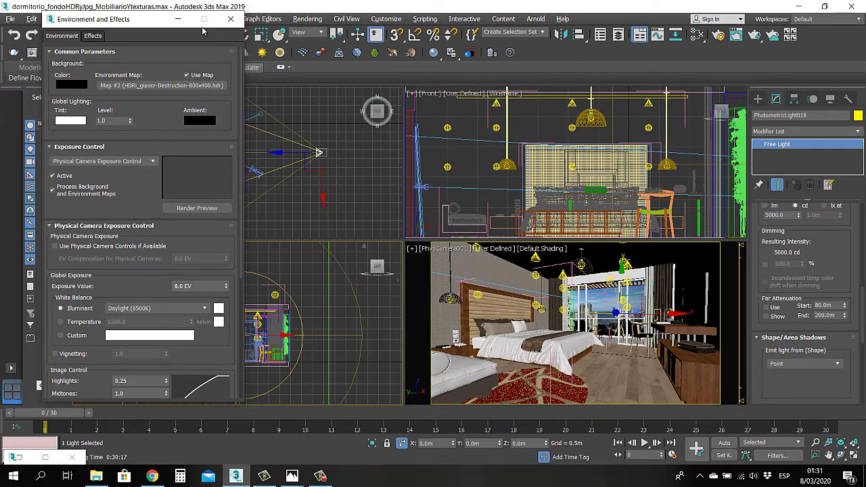
{"action": "left_click", "coordinate": [231, 19]}
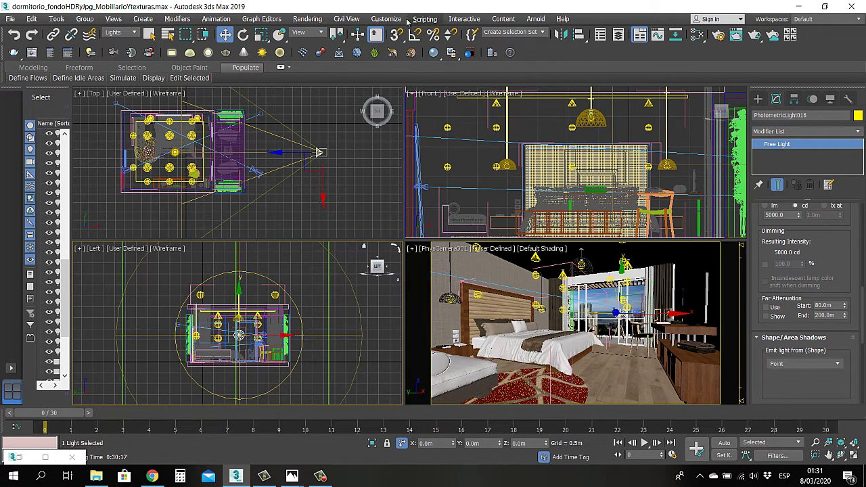
{"action": "left_click", "coordinate": [307, 18]}
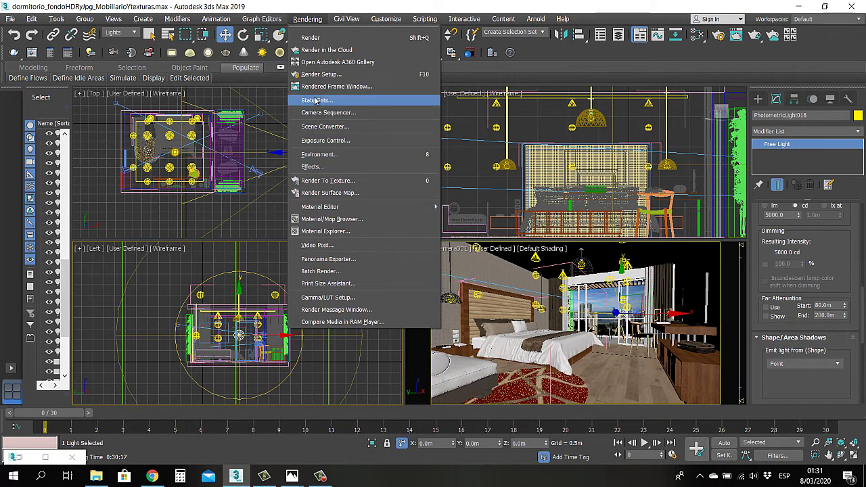
{"action": "left_click", "coordinate": [332, 74]}
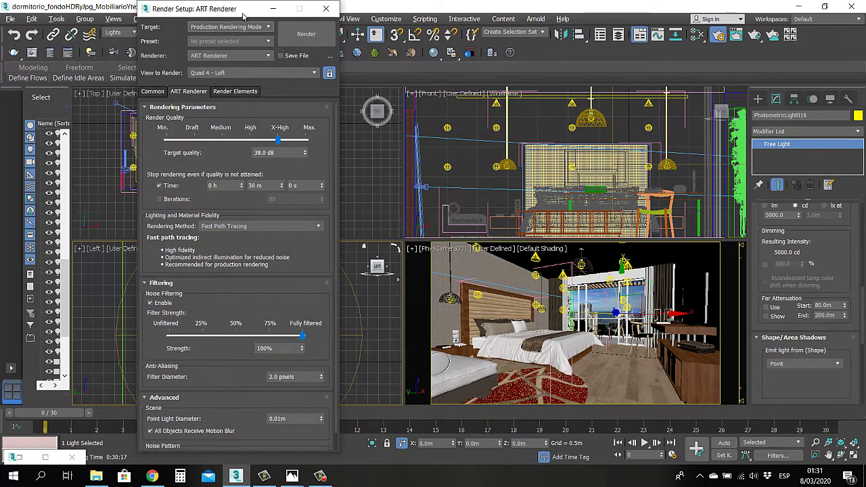
{"action": "left_click_drag", "start_coordinate": [238, 13], "coordinate": [211, 15]}
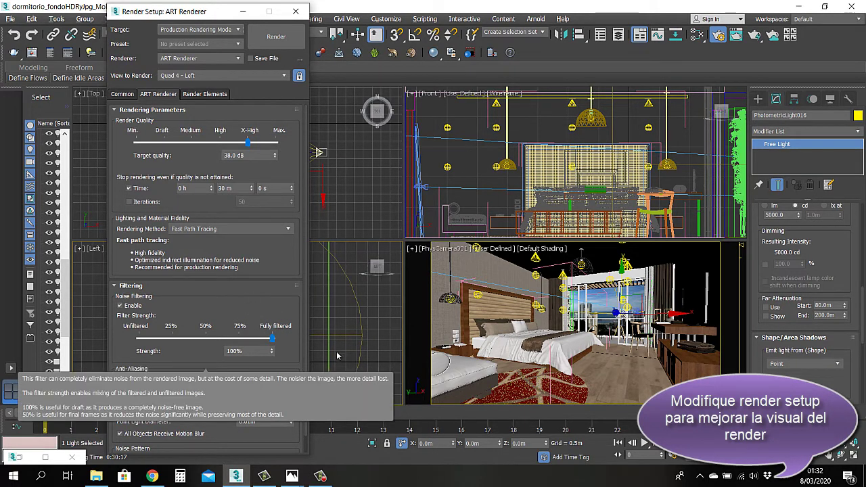
- Review the ART Renderer's noise filtering, anti-aliasing filter diameter and render quality, and close the render setup
{"action": "scroll", "coordinate": [295, 297], "scroll_direction": "down", "scroll_amount": 1}
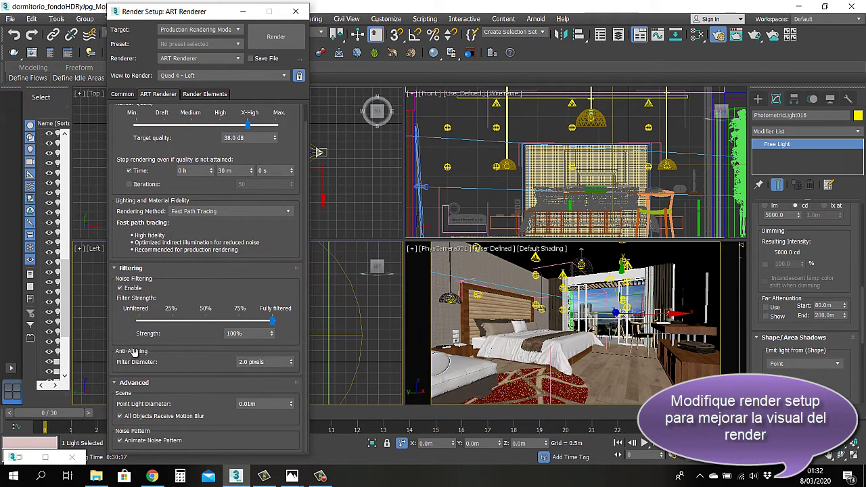
{"action": "double_click", "coordinate": [240, 362]}
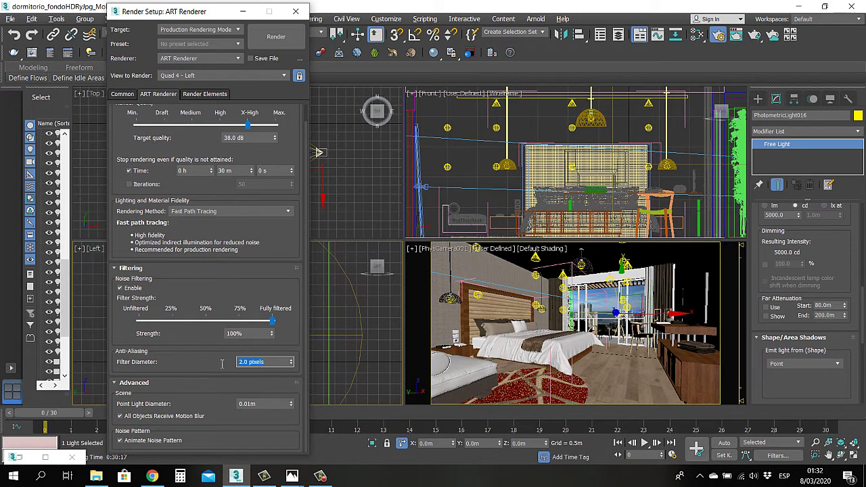
{"action": "left_click", "coordinate": [266, 361]}
{"action": "scroll", "coordinate": [239, 159], "scroll_direction": "up", "scroll_amount": 1}
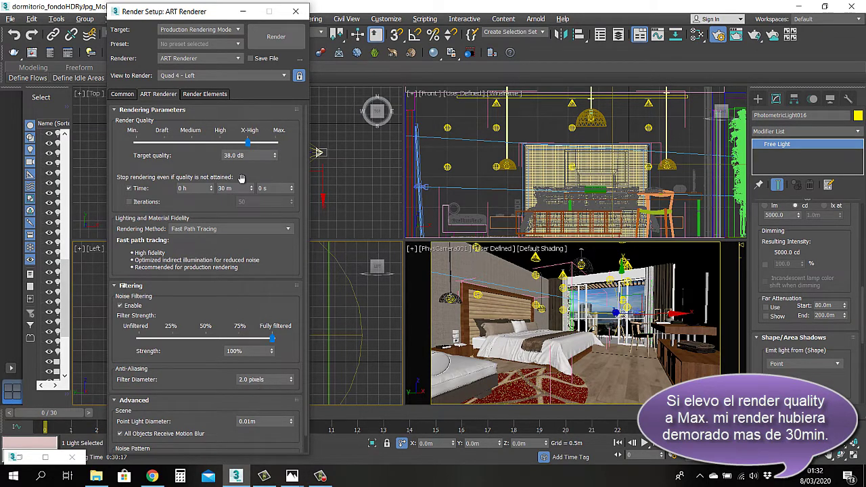
{"action": "left_click", "coordinate": [296, 12]}
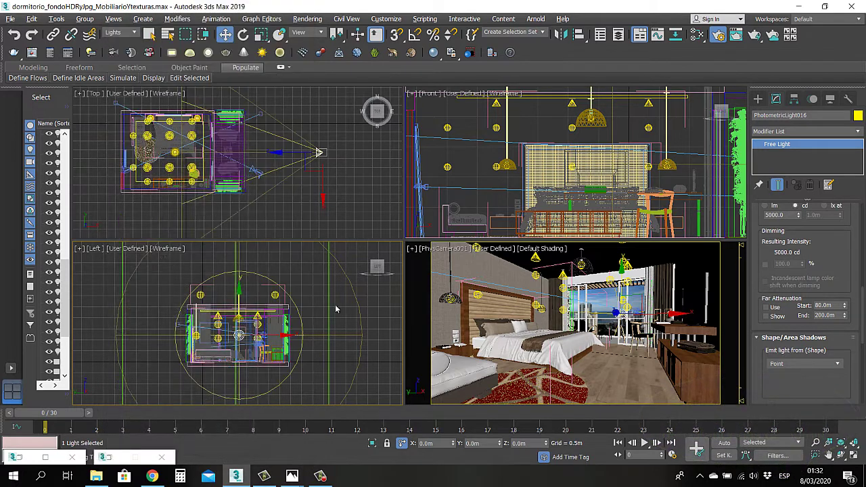
- Clear the light selection and close the two minimized windows
{"action": "left_click", "coordinate": [385, 315]}
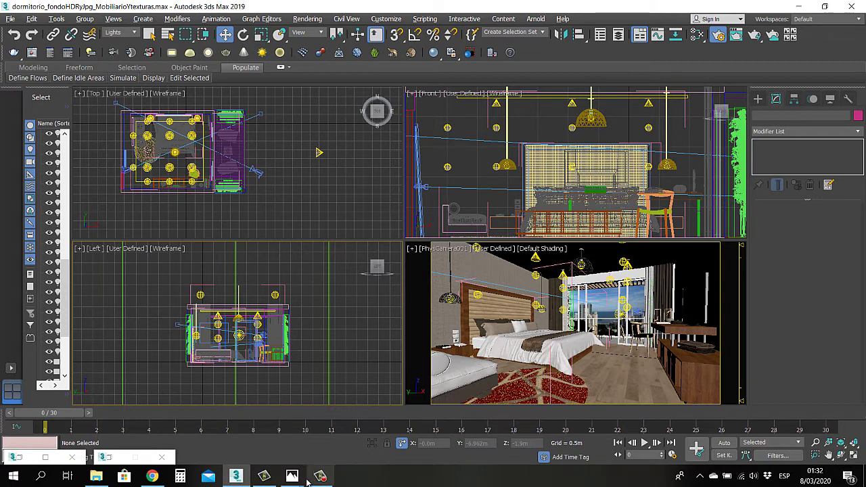
{"action": "left_click", "coordinate": [72, 457]}
{"action": "left_click", "coordinate": [161, 457]}
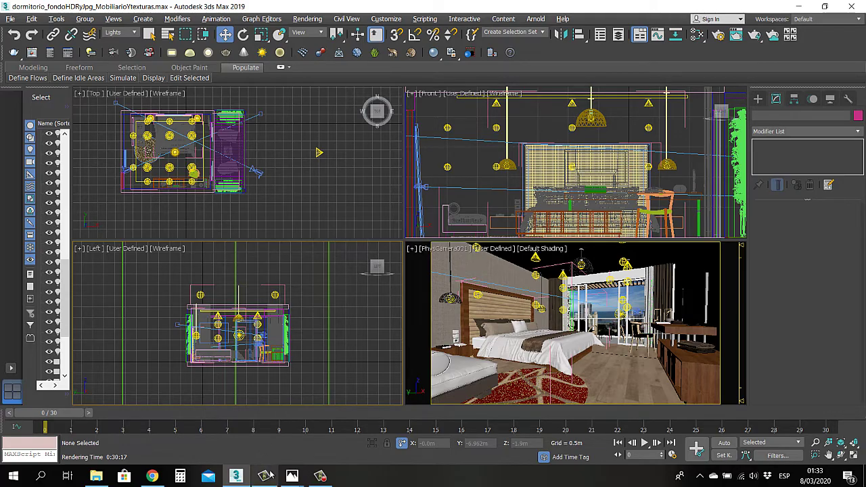
- Switch to Photos to view the final render VistaInteriorDormitorio.jpg in a maximized window
{"action": "mouse_move", "coordinate": [287, 476]}
{"action": "left_click", "coordinate": [254, 443]}
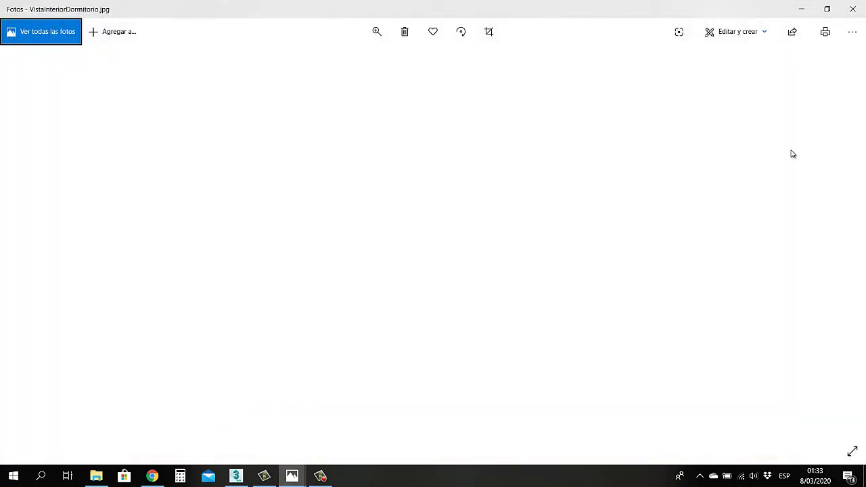
{"action": "double_click", "coordinate": [572, 9]}
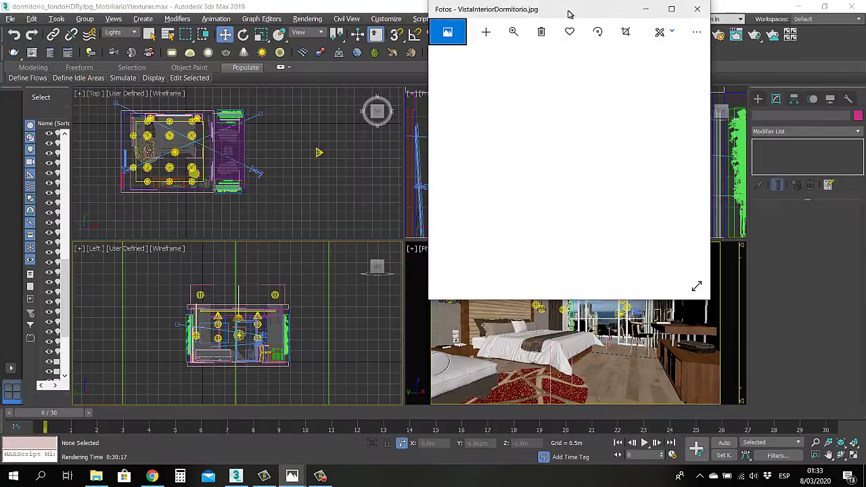
{"action": "left_click", "coordinate": [671, 10]}
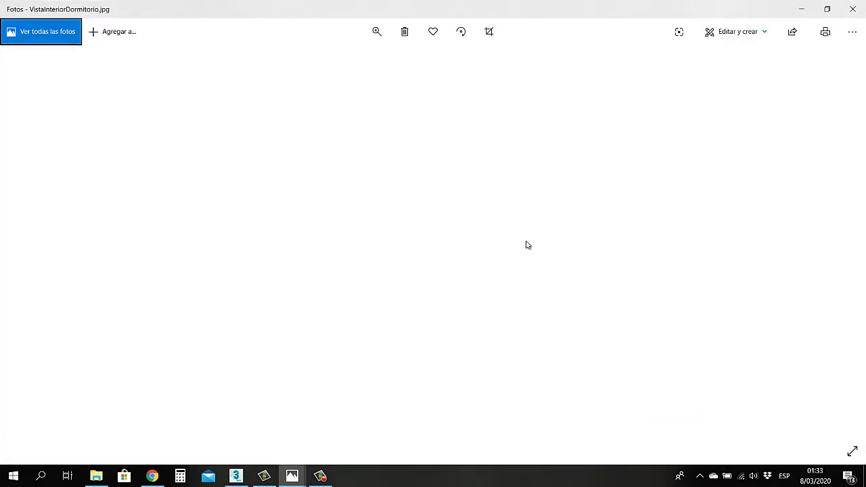